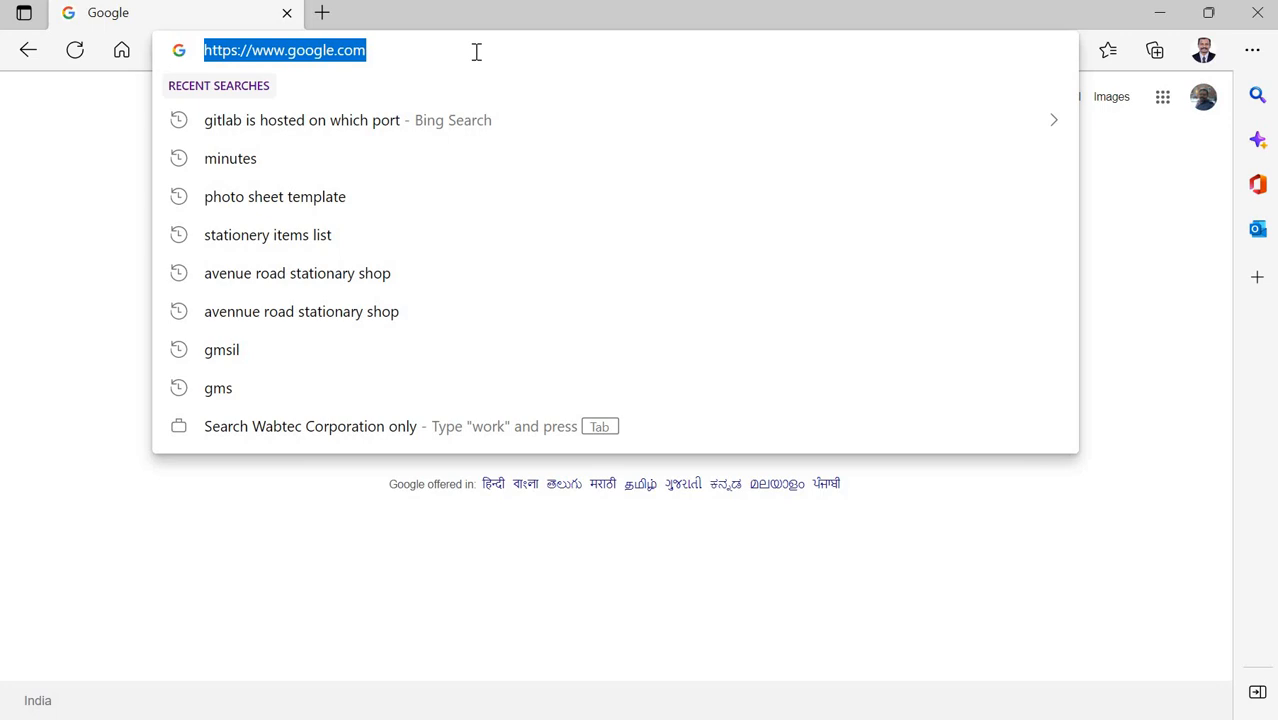
{"action": "type", "text": "https://192.168.0.2:8006/"}
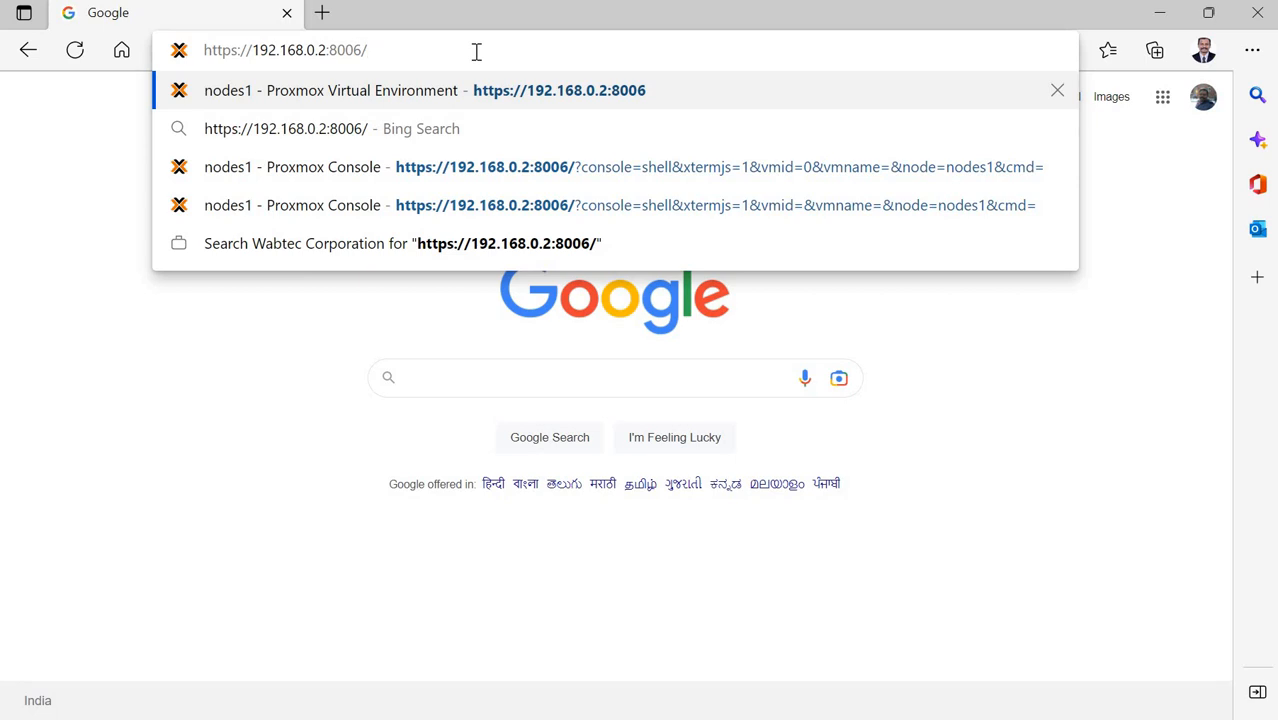
{"action": "key", "text": "Return"}
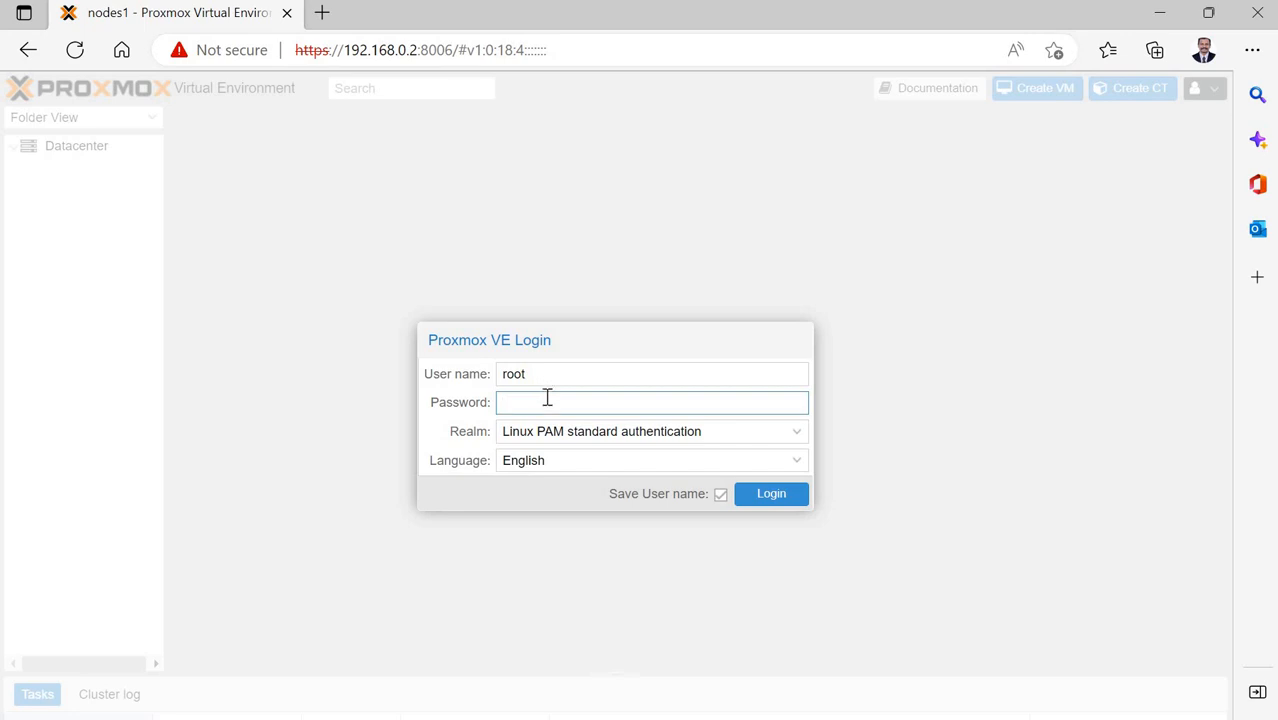
{"action": "type", "text": "••"}
{"action": "left_click", "coordinate": [771, 494]}
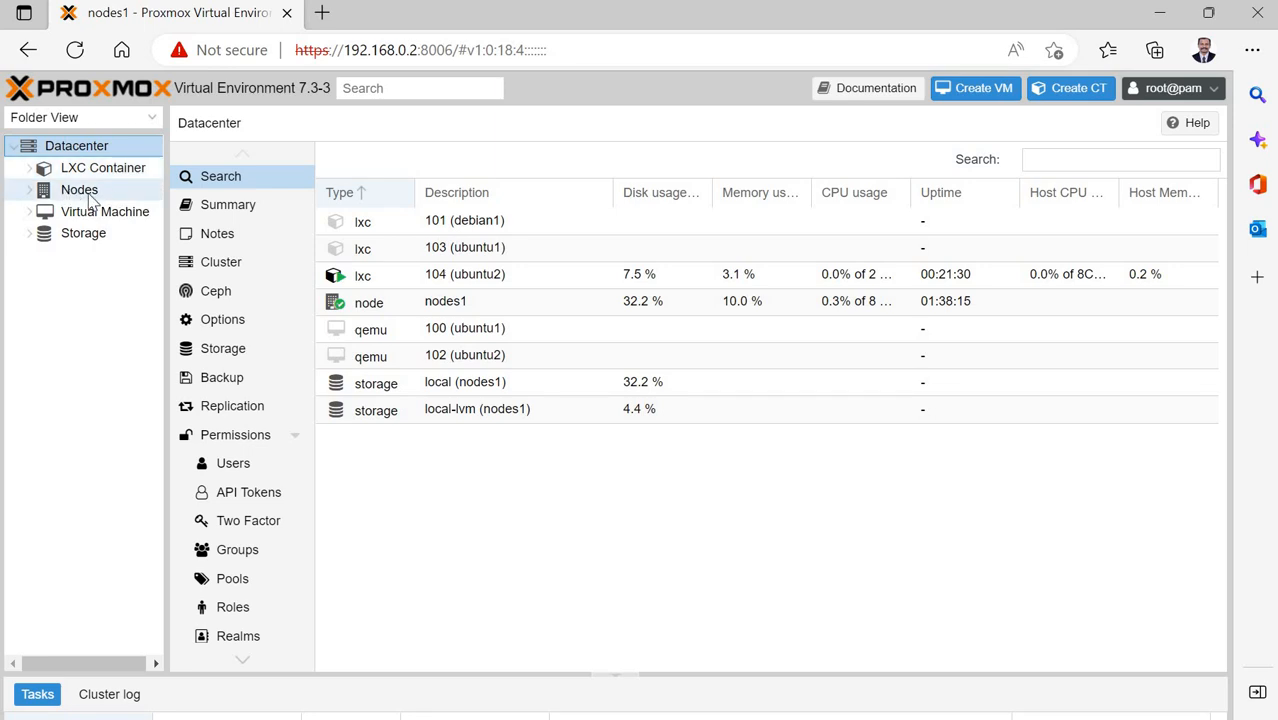
Expand the virtual machines and storage, and examine which ISO images are stored in the local storage of nodes1.
{"action": "left_click", "coordinate": [28, 214]}
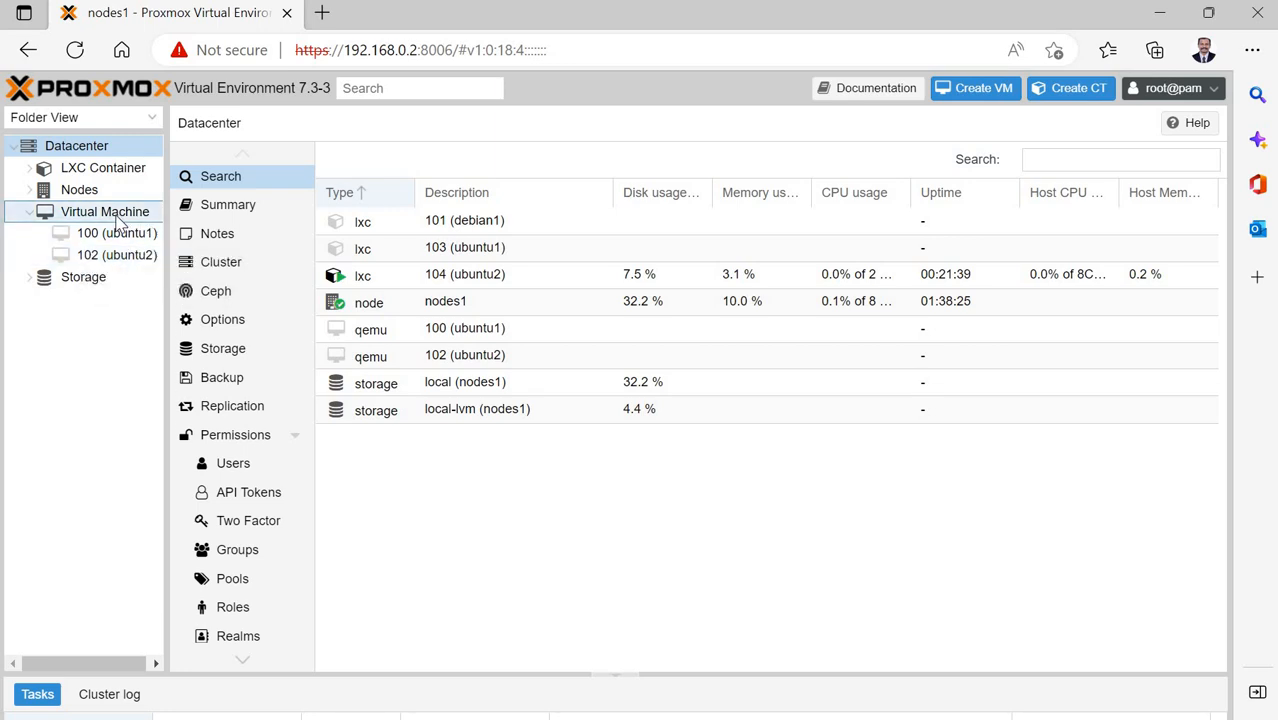
{"action": "left_click", "coordinate": [28, 279]}
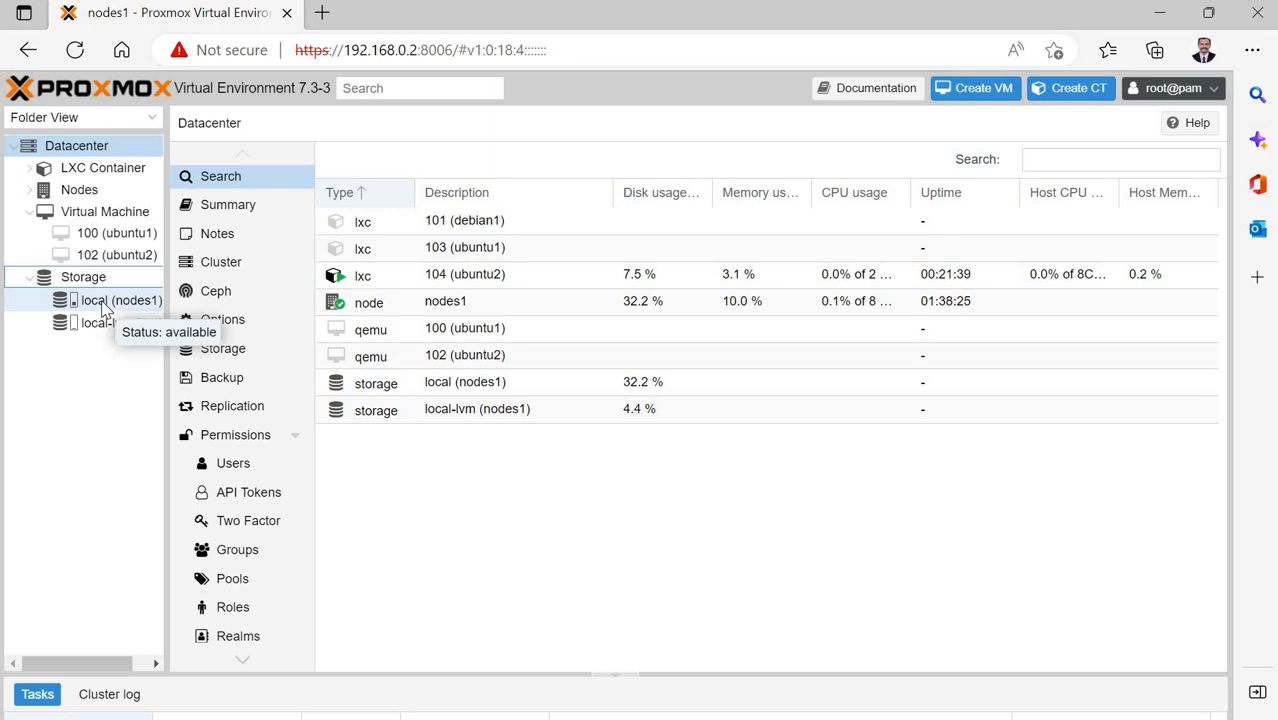
{"action": "left_click", "coordinate": [106, 309]}
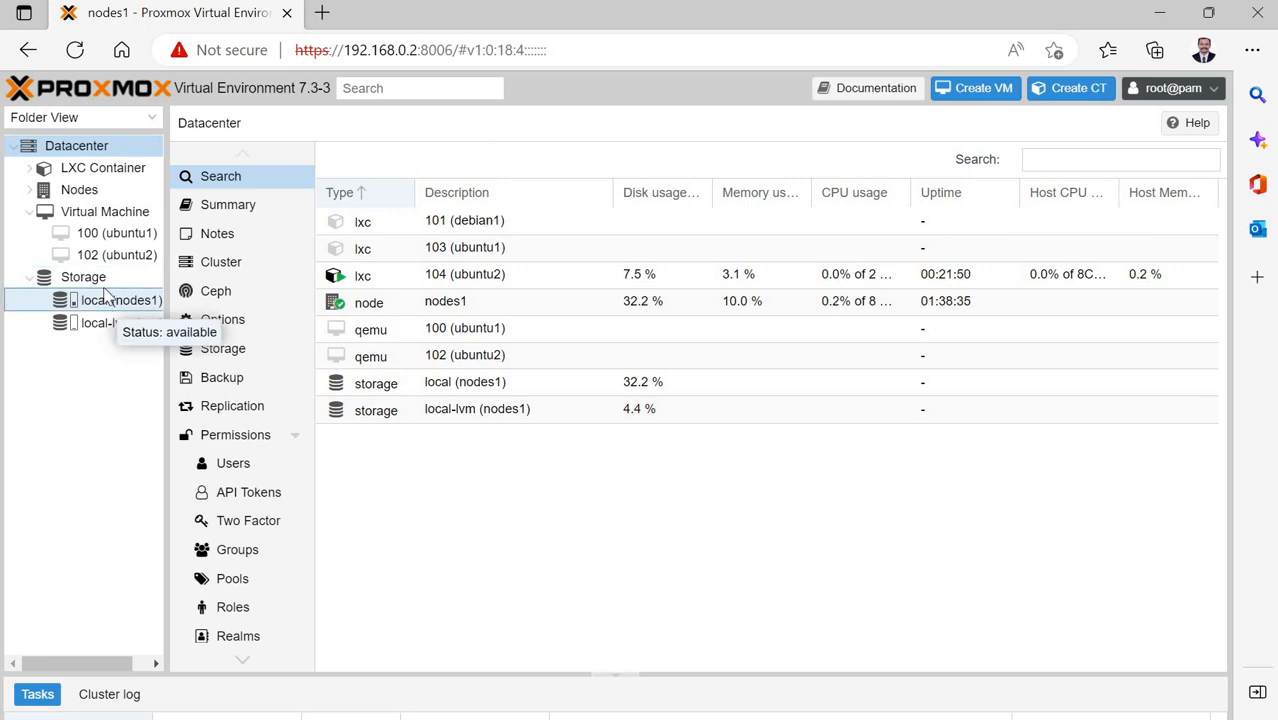
{"action": "left_click", "coordinate": [93, 281]}
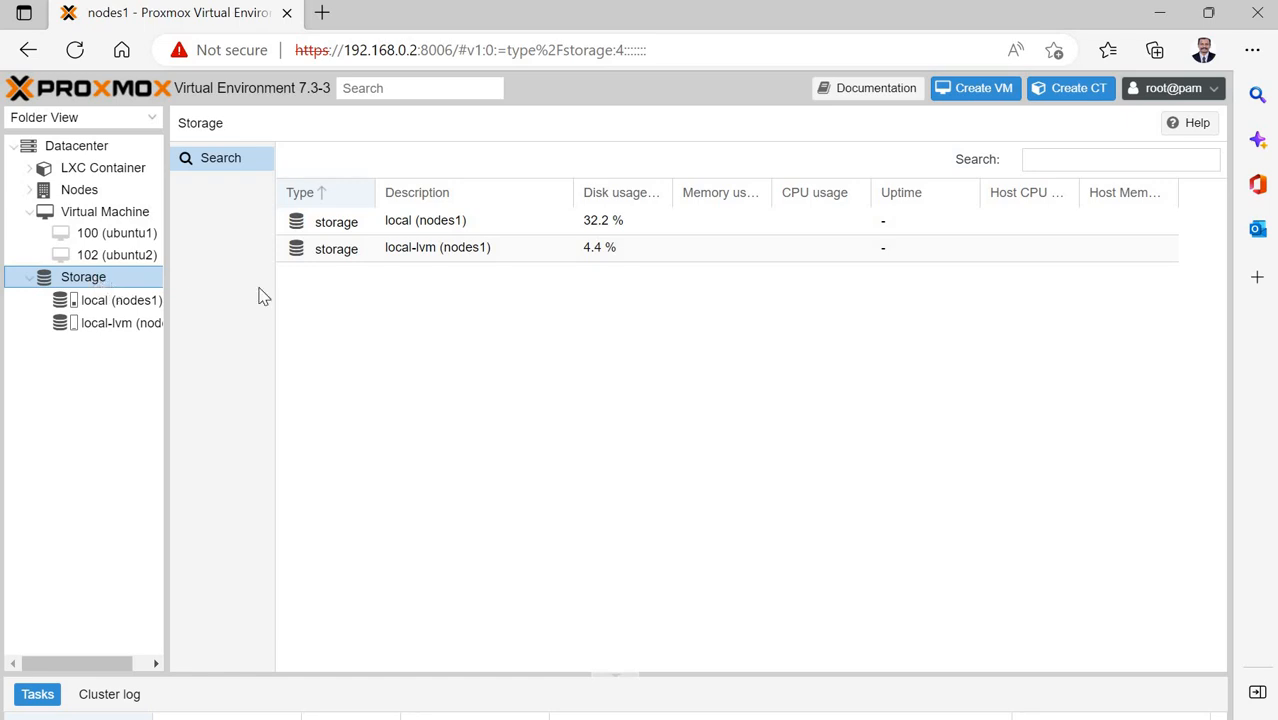
{"action": "left_click", "coordinate": [456, 376]}
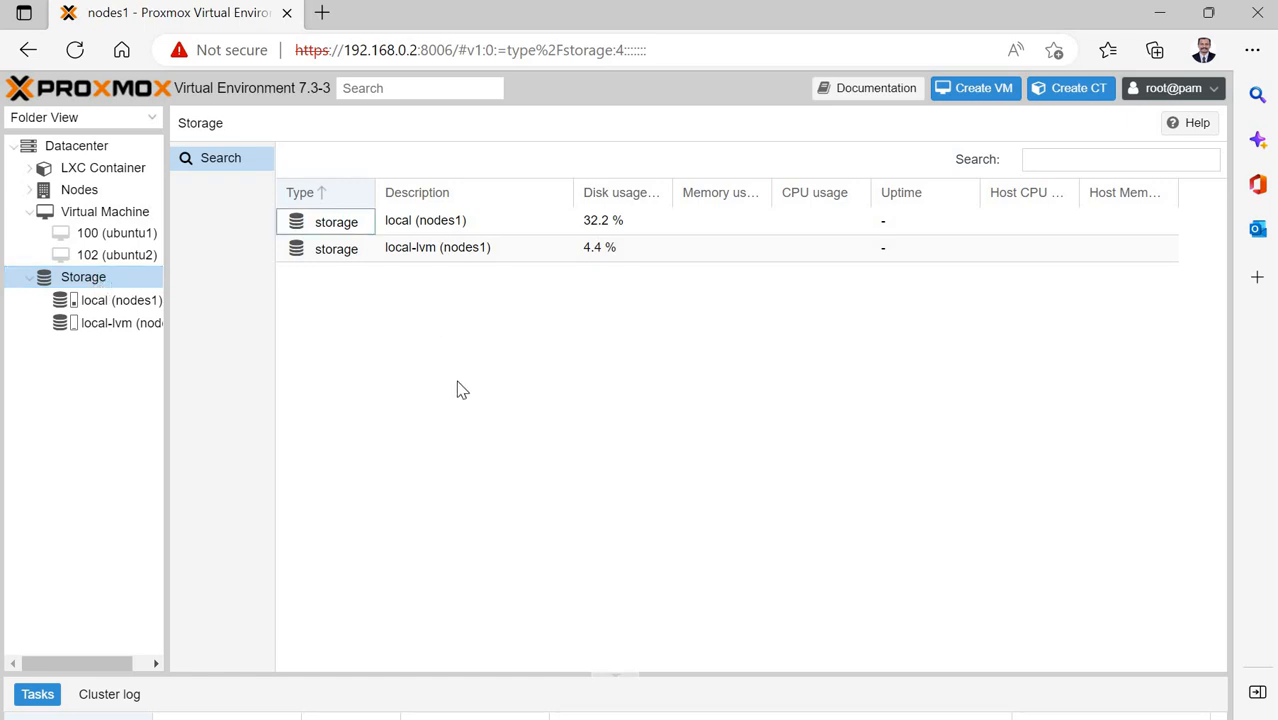
{"action": "left_click", "coordinate": [110, 309]}
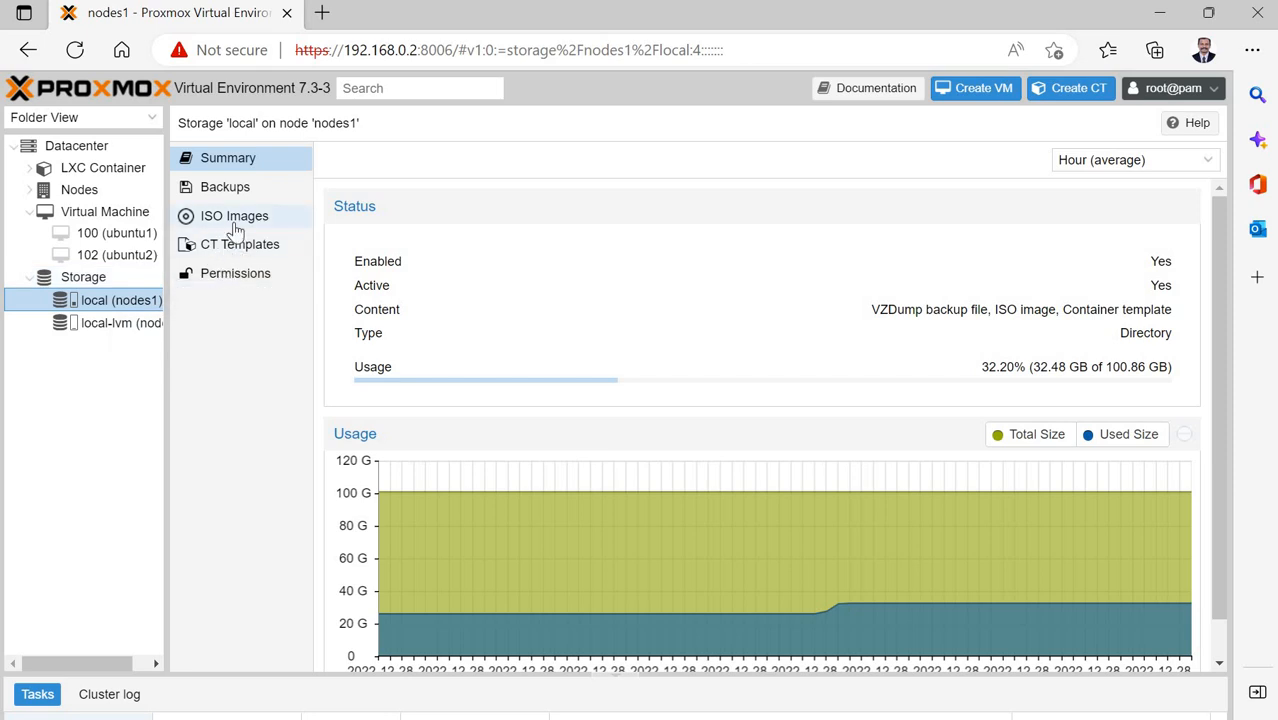
{"action": "left_click", "coordinate": [268, 227]}
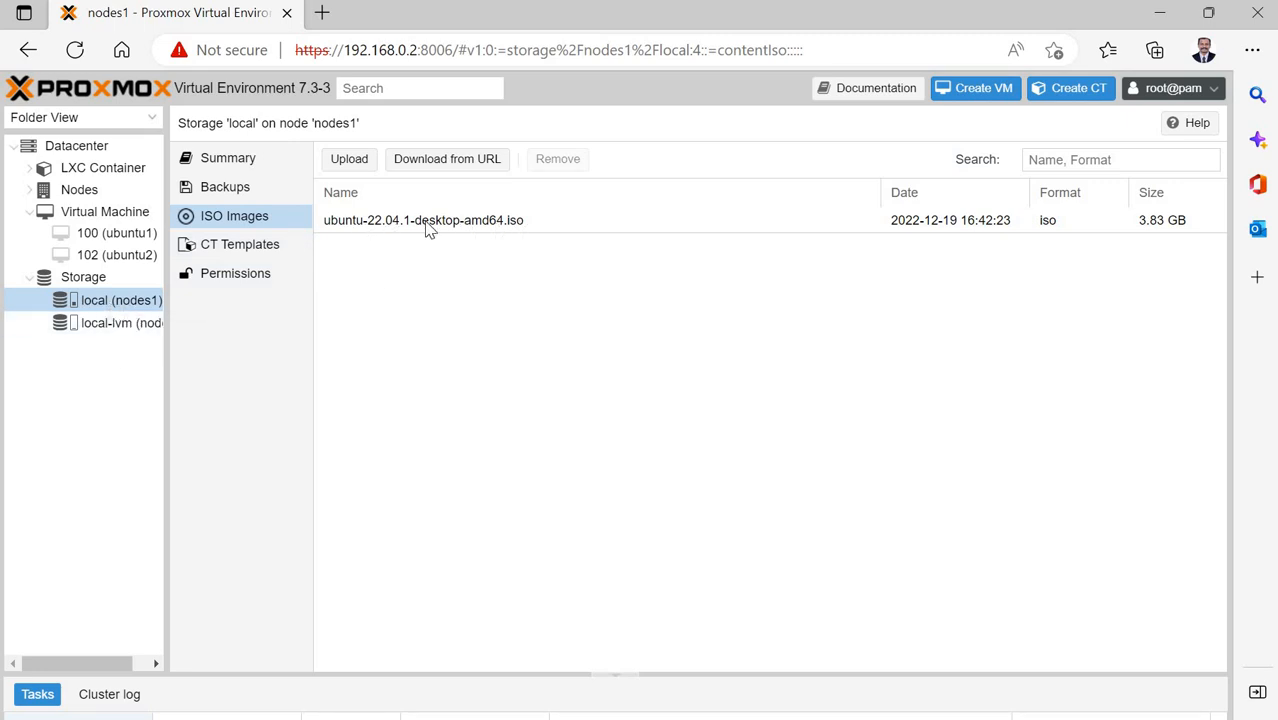
Start creating a new virtual machine named ubuntu3 on node nodes1 and proceed to the operating system settings.
{"action": "left_click", "coordinate": [101, 214]}
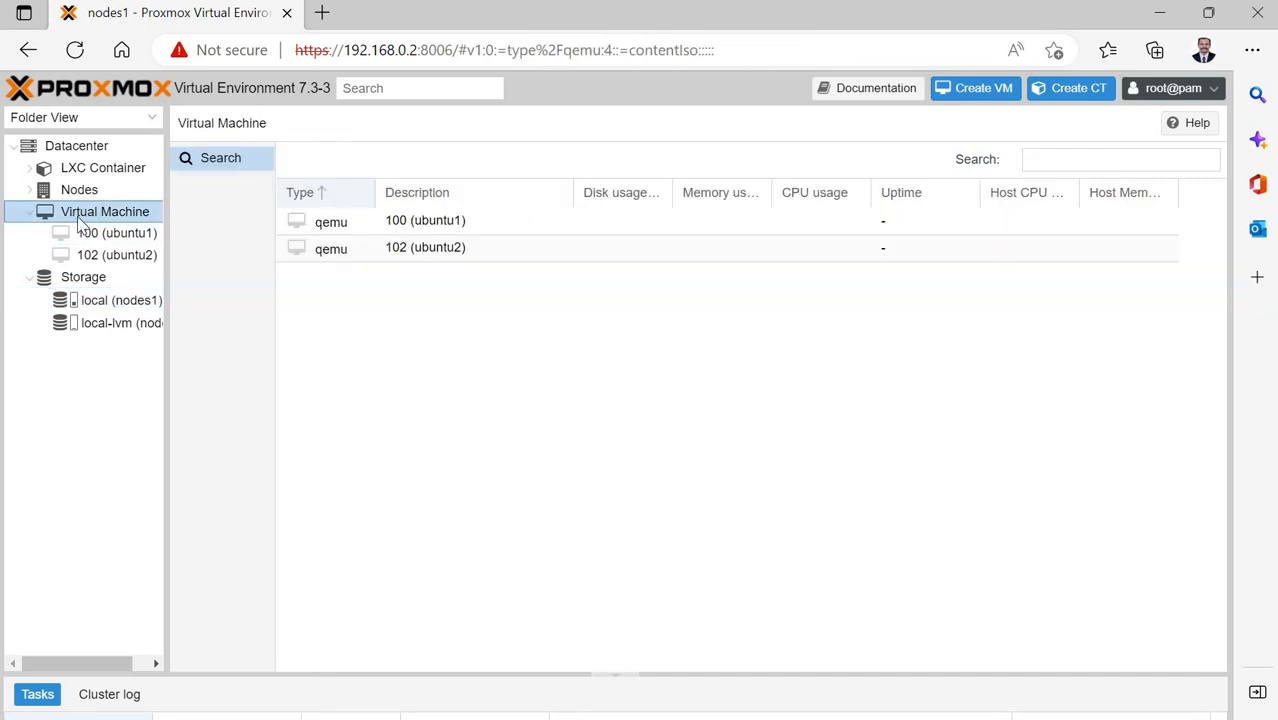
{"action": "left_click", "coordinate": [985, 92]}
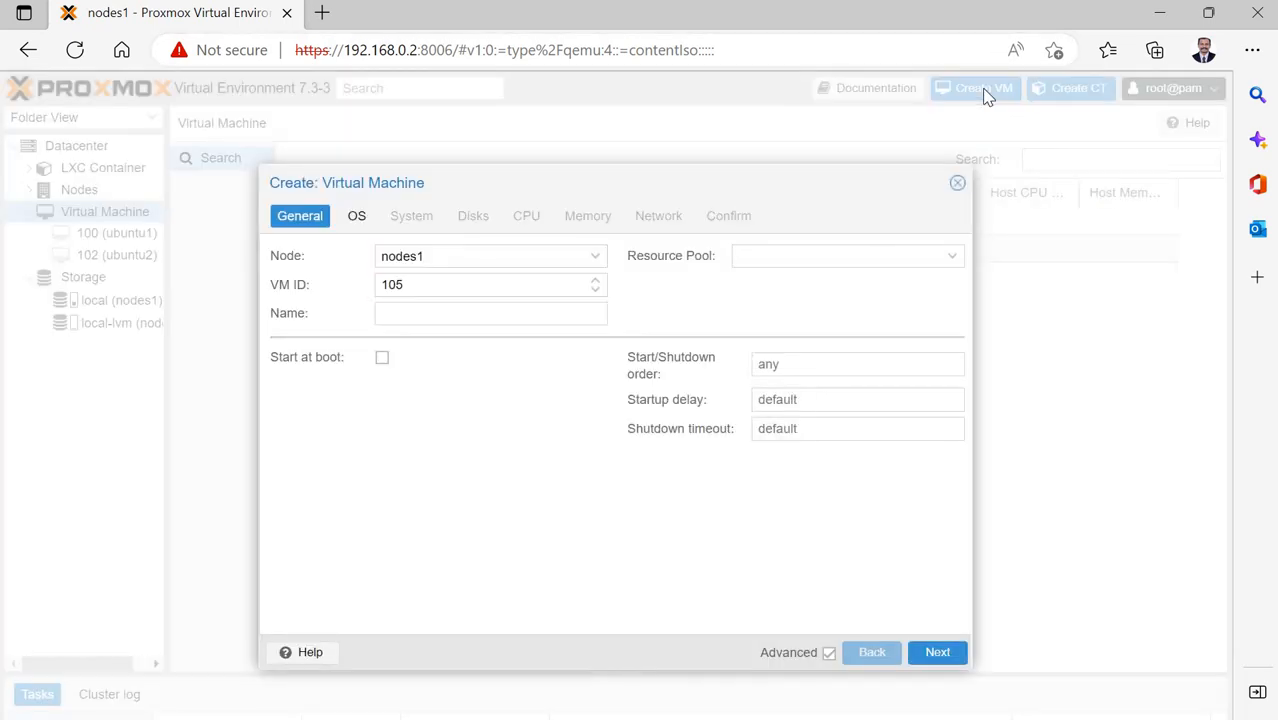
{"action": "left_click", "coordinate": [457, 316]}
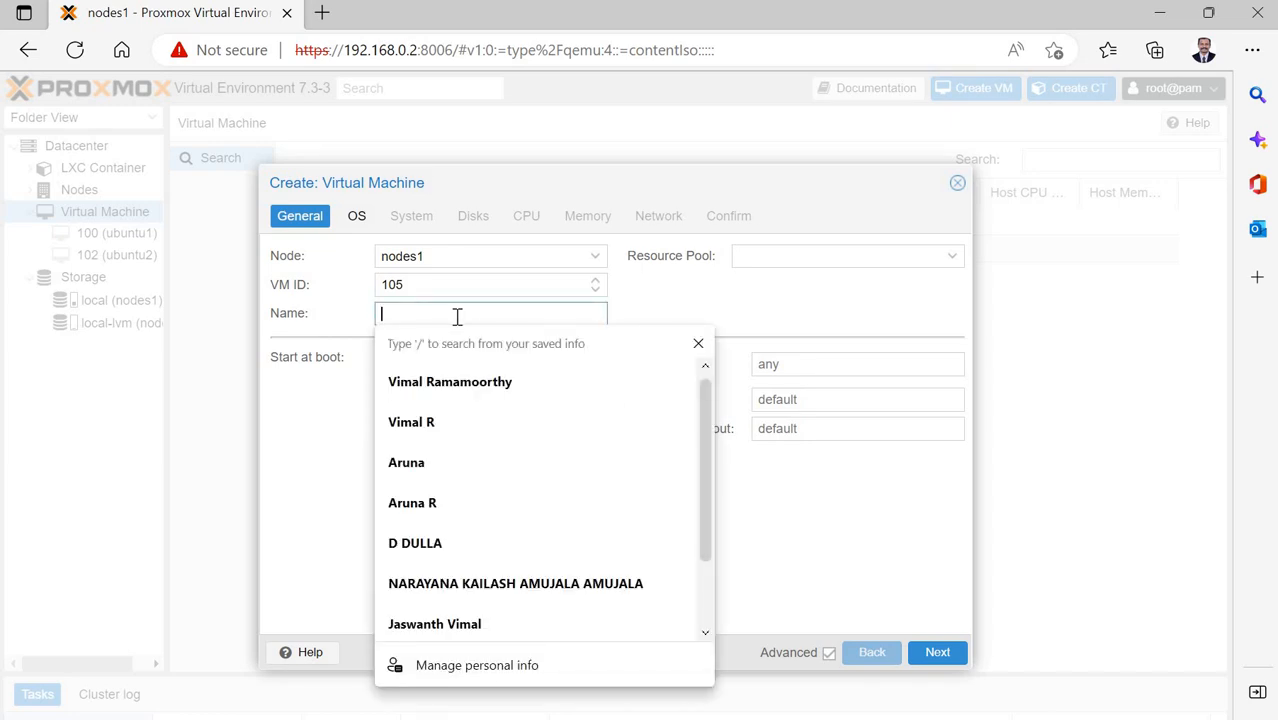
{"action": "type", "text": "untu3"}
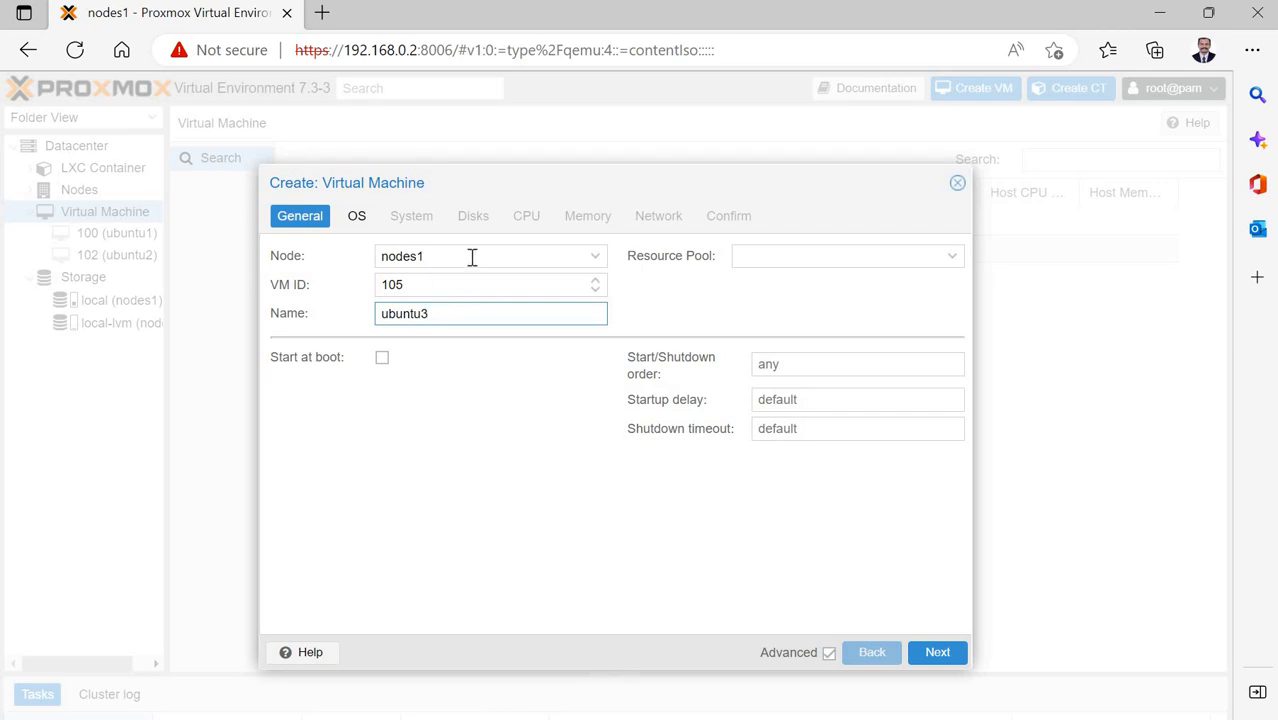
{"action": "left_click", "coordinate": [271, 256]}
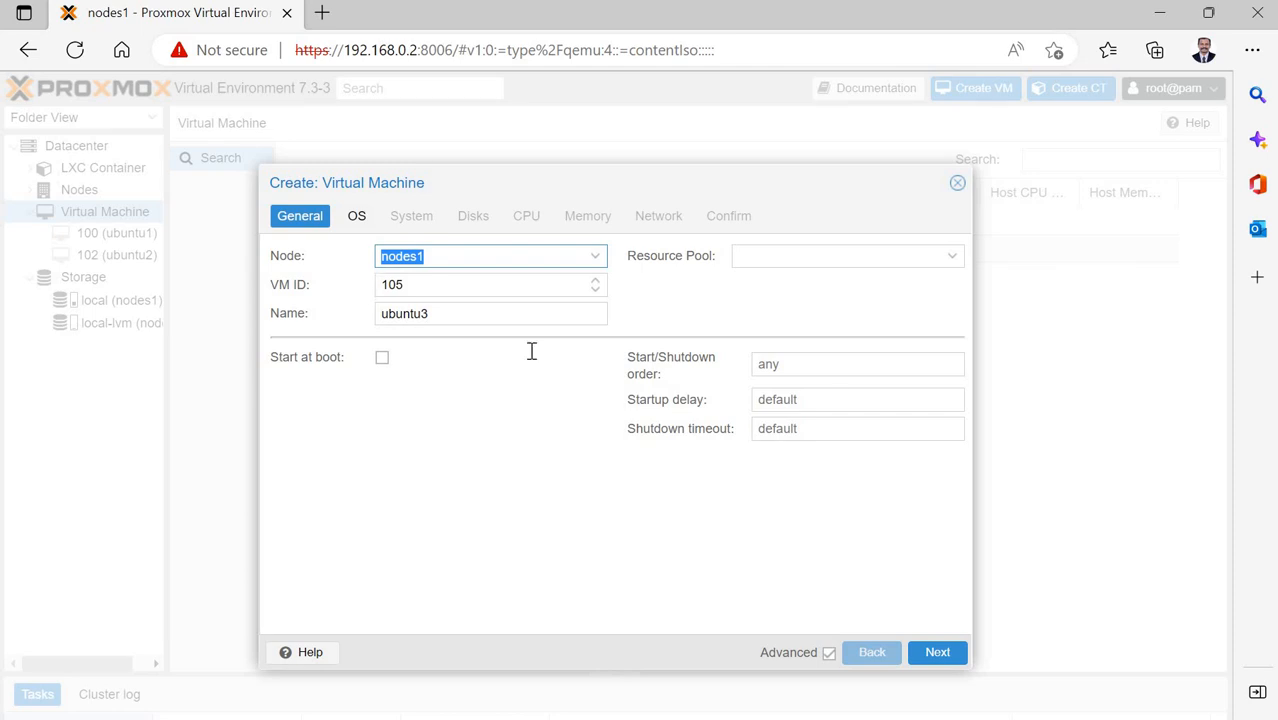
{"action": "left_click", "coordinate": [937, 652]}
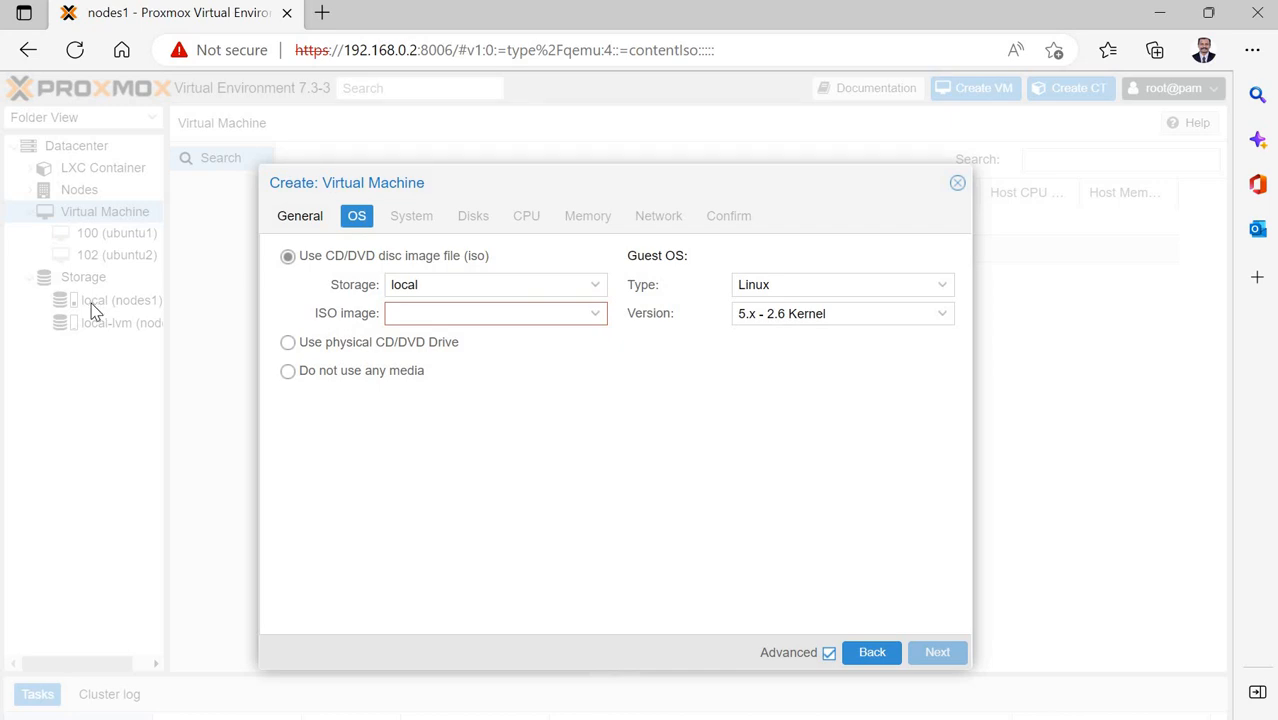
Choose ubuntu-22.04.1-desktop-amd64.iso from the local storage as the installation image, keeping Linux as the guest OS.
{"action": "left_click", "coordinate": [596, 288]}
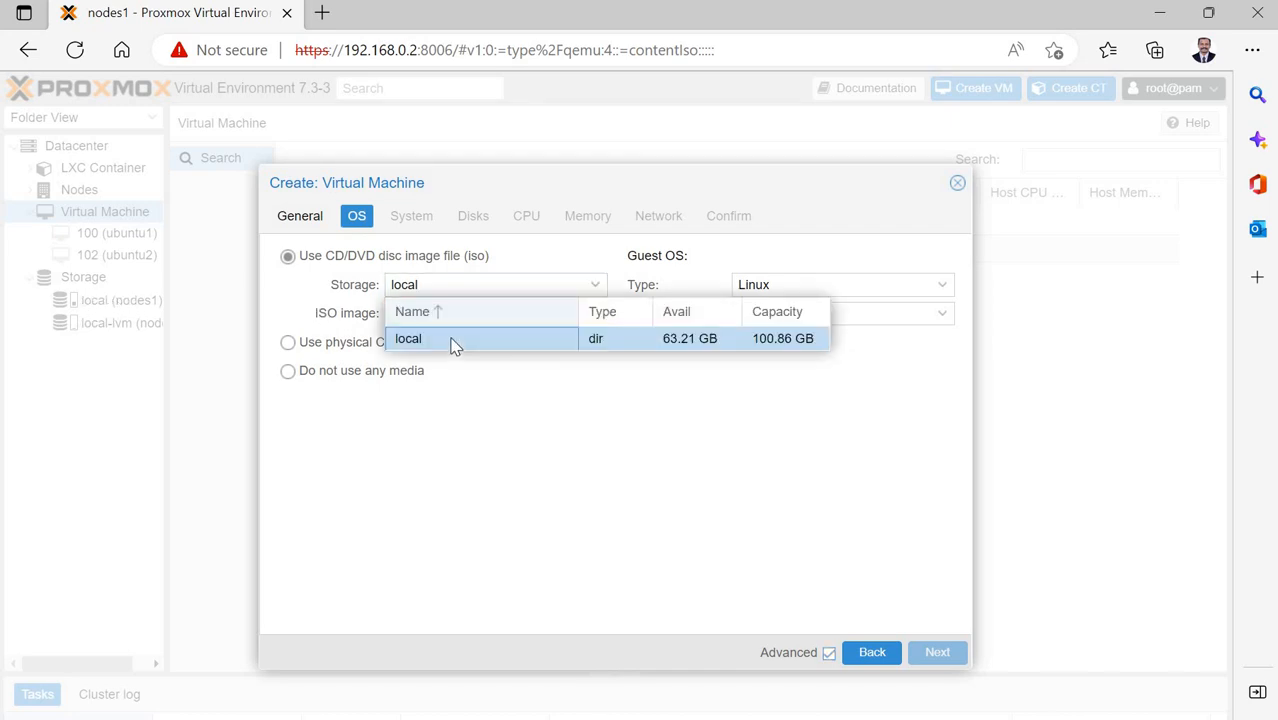
{"action": "left_click", "coordinate": [525, 448]}
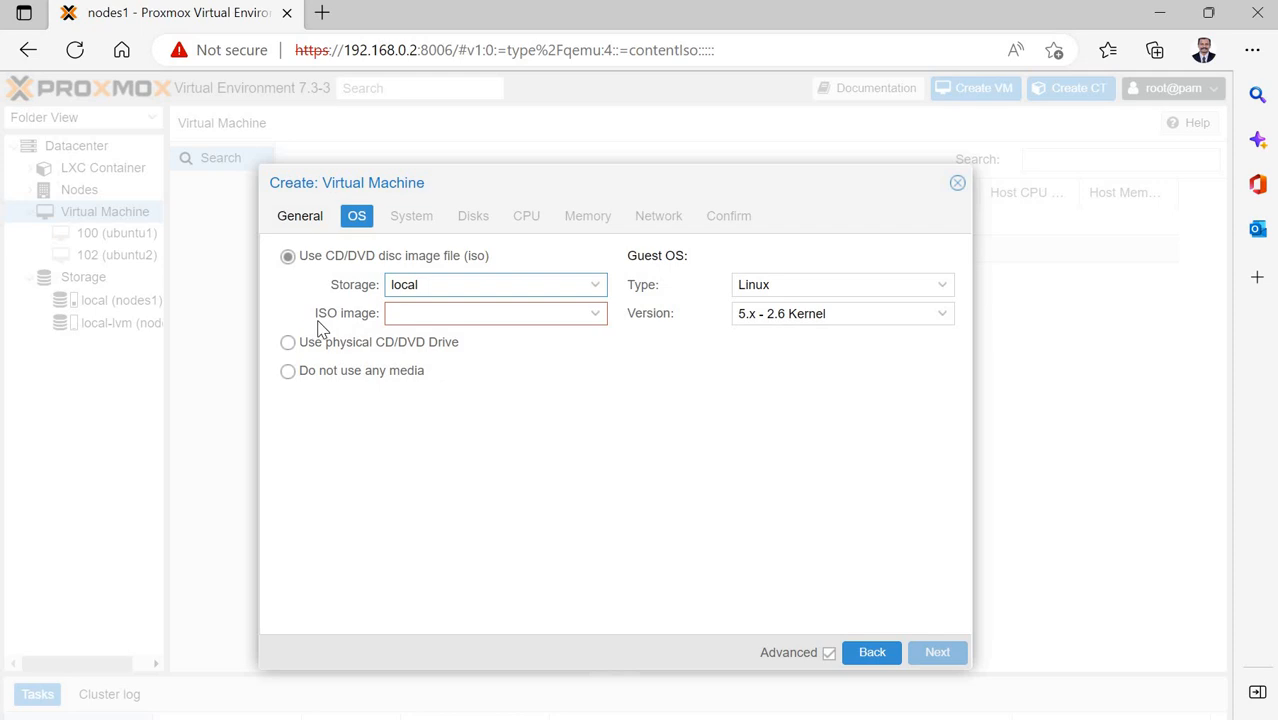
{"action": "left_click", "coordinate": [594, 314]}
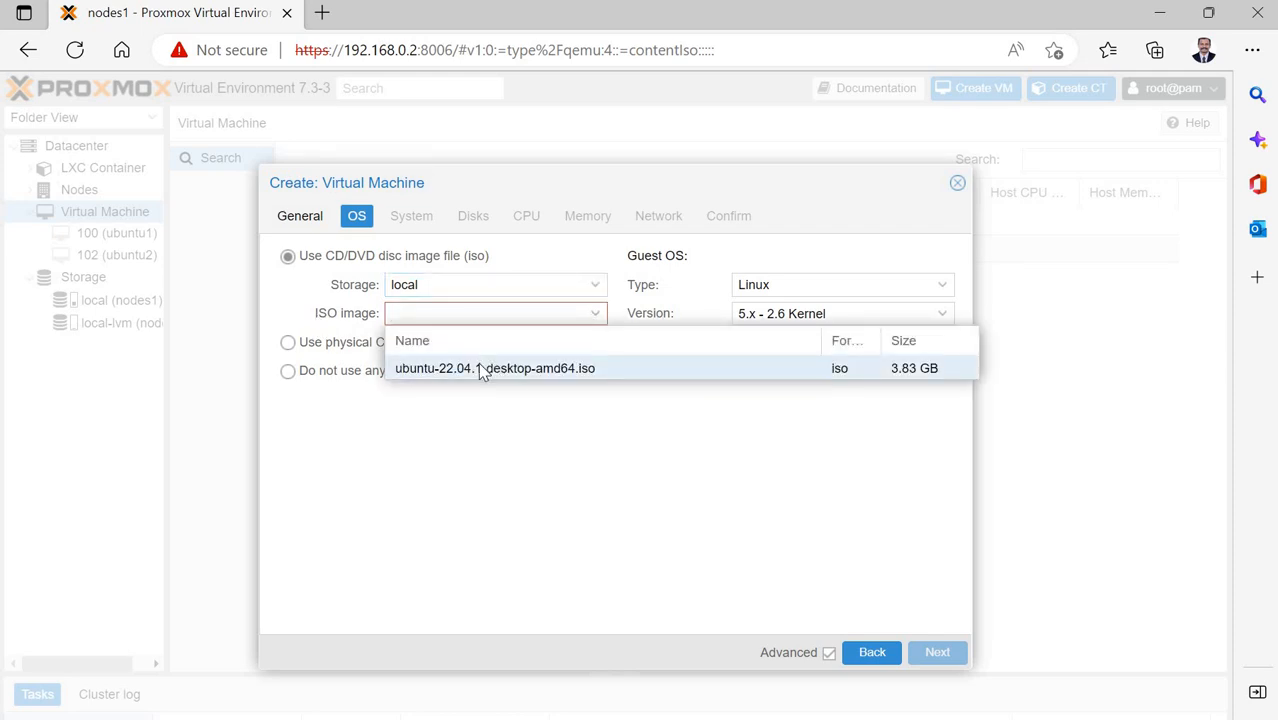
{"action": "left_click", "coordinate": [480, 368]}
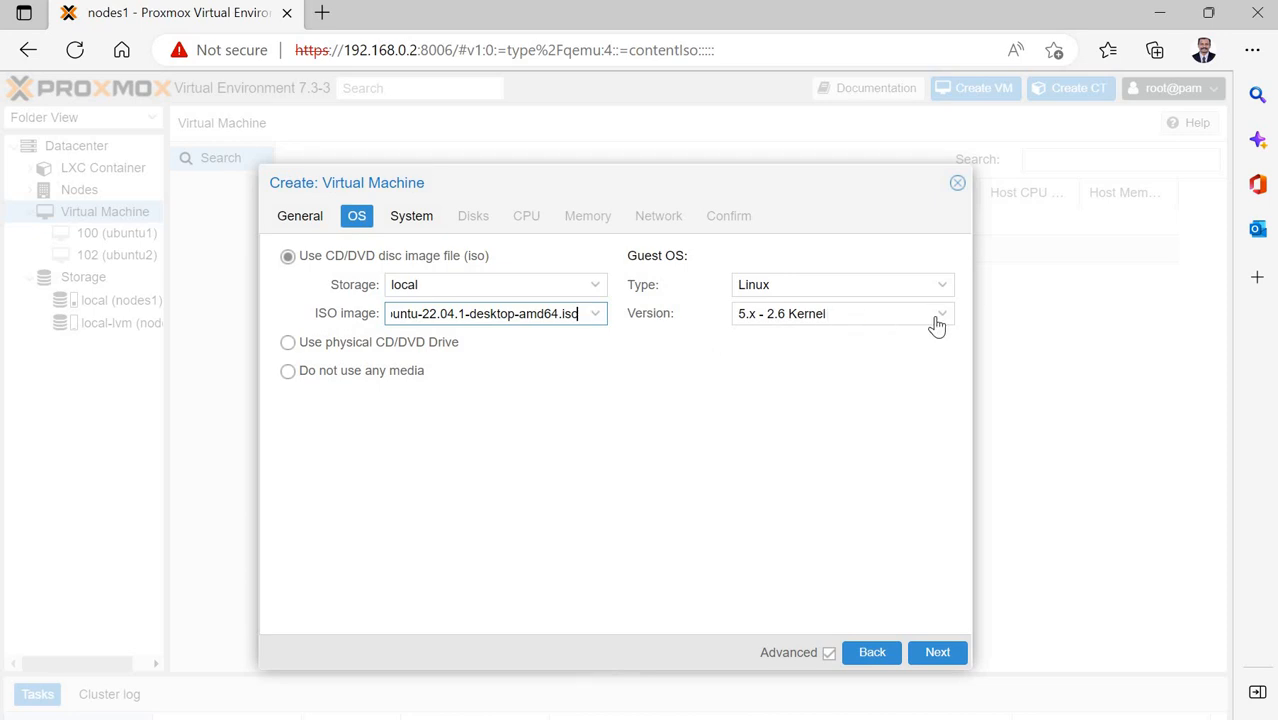
{"action": "left_click", "coordinate": [937, 653]}
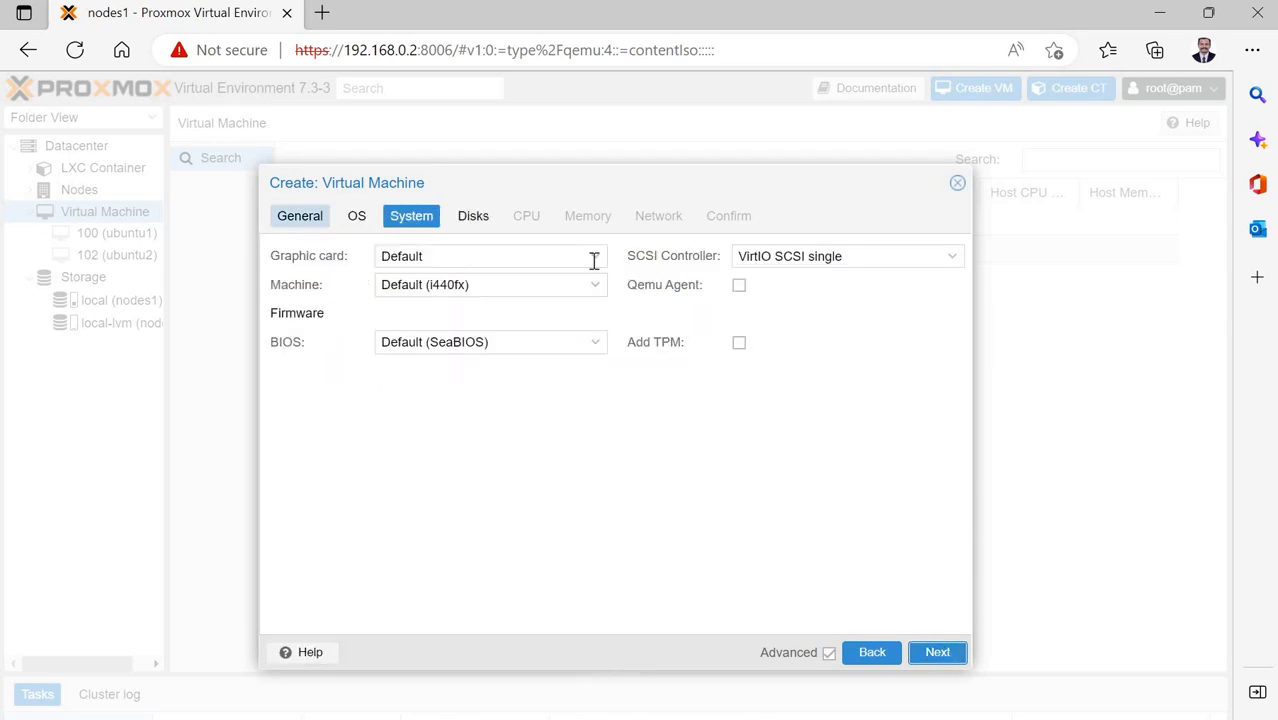
Accept the default system settings and keep a 32 GiB SCSI disk on local-lvm for the virtual machine.
{"action": "left_click", "coordinate": [943, 660]}
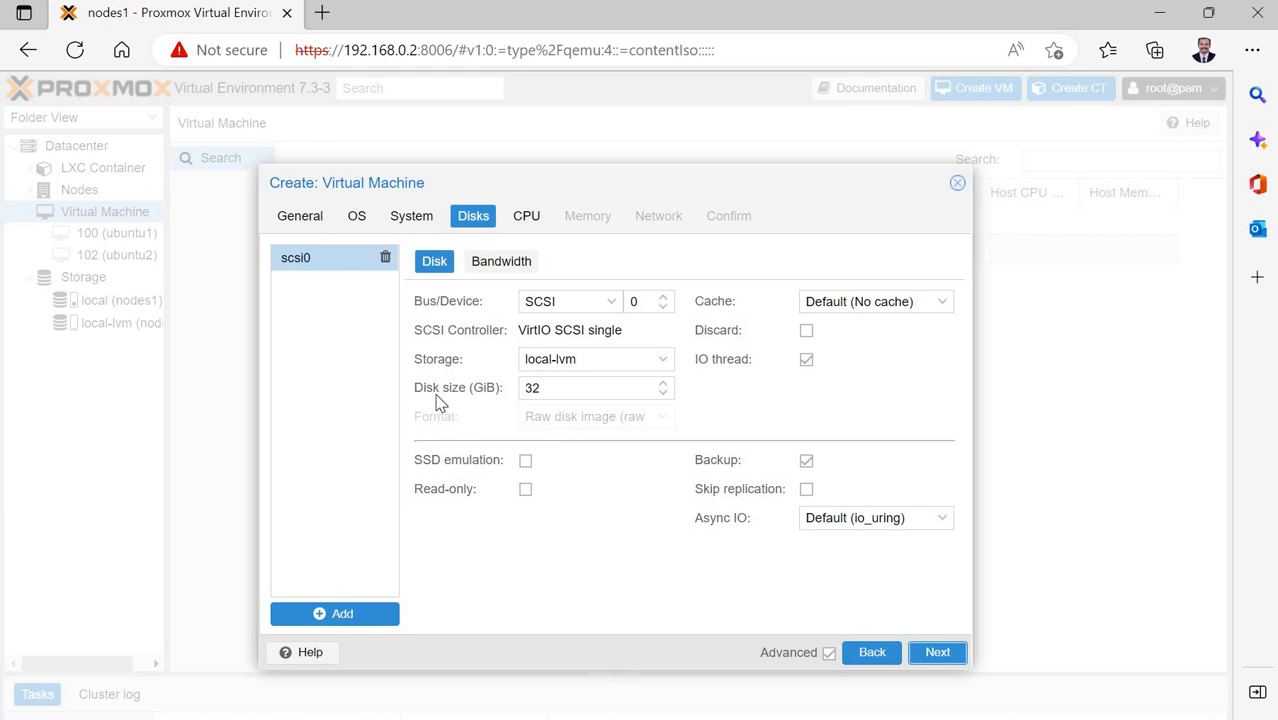
{"action": "double_click", "coordinate": [560, 390]}
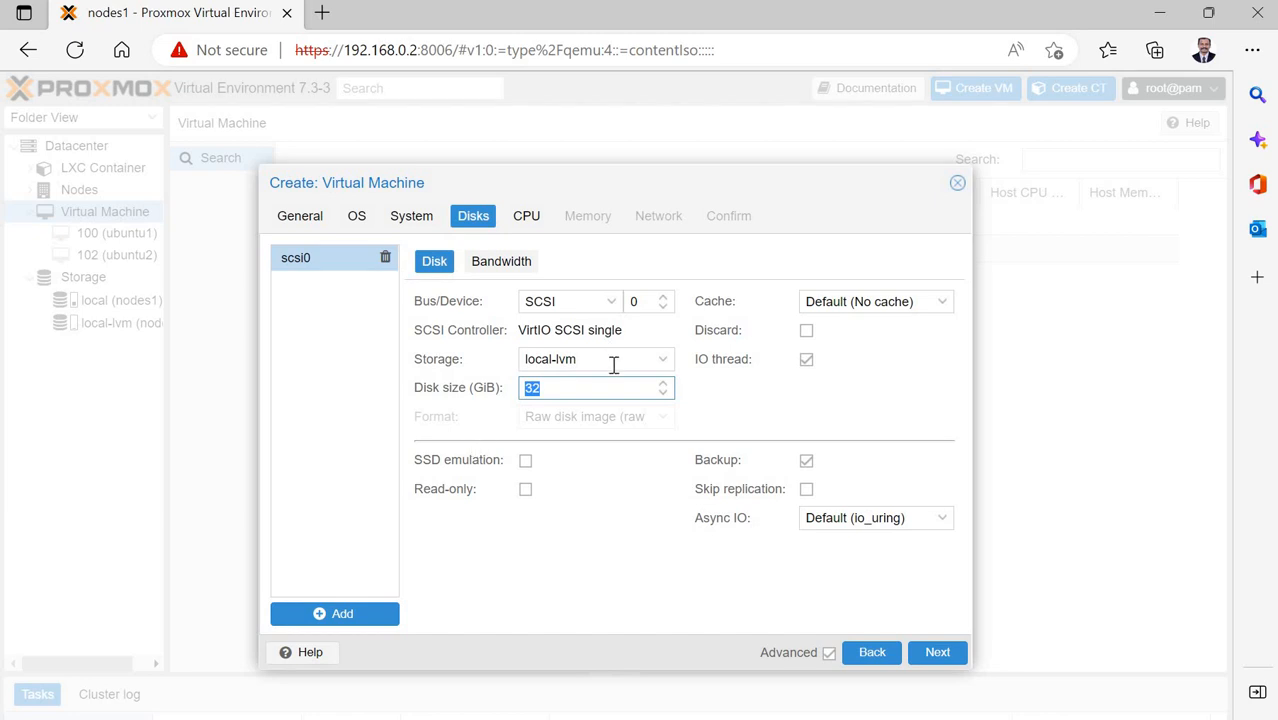
{"action": "left_click", "coordinate": [662, 364]}
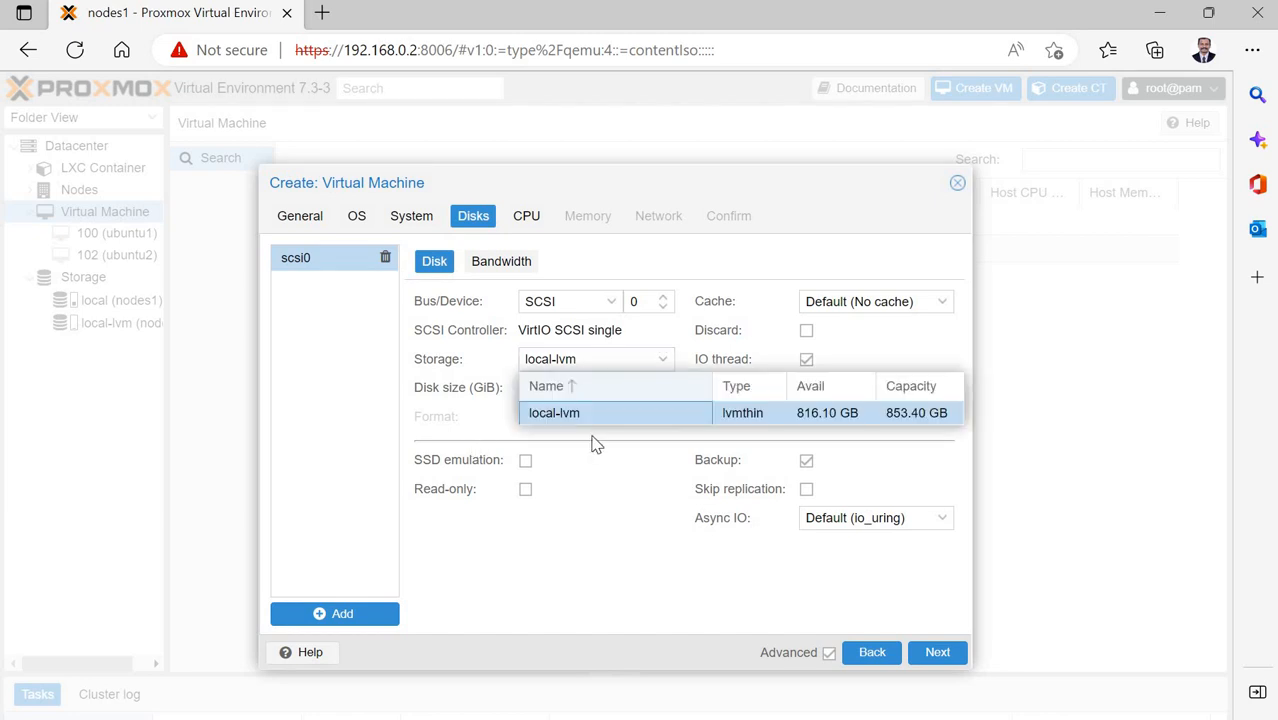
{"action": "left_click", "coordinate": [432, 370]}
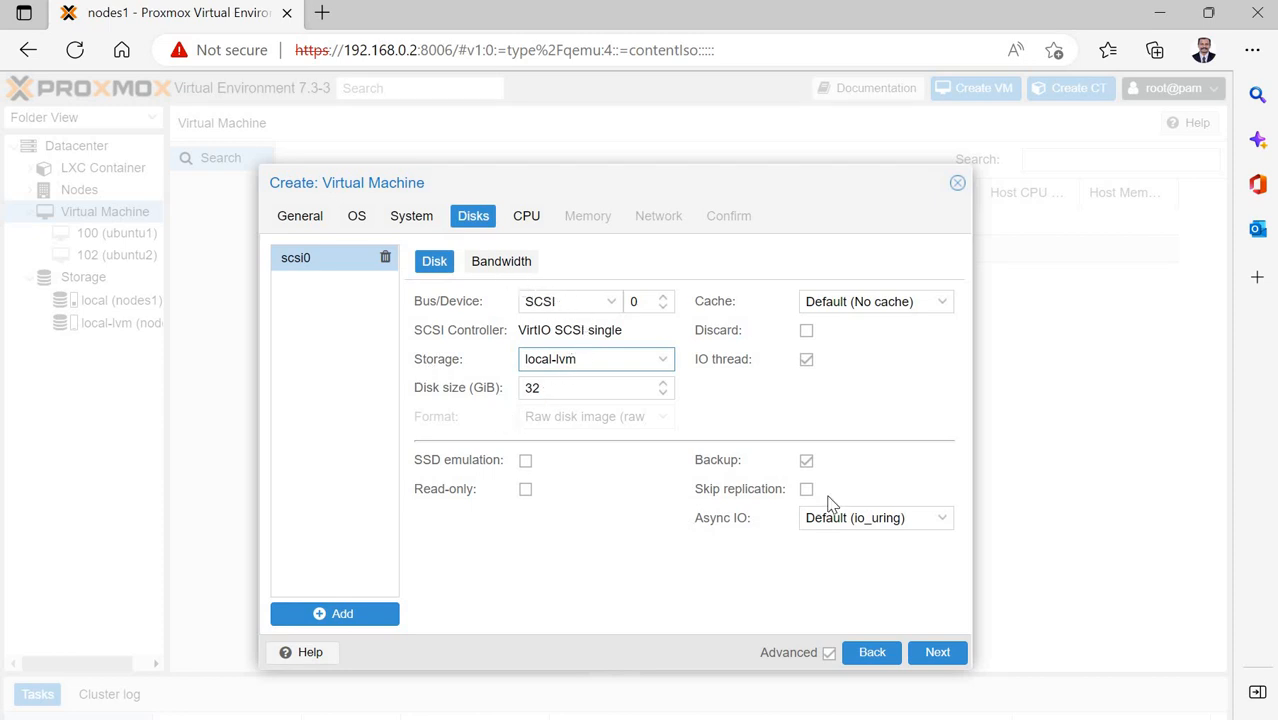
{"action": "left_click", "coordinate": [935, 653]}
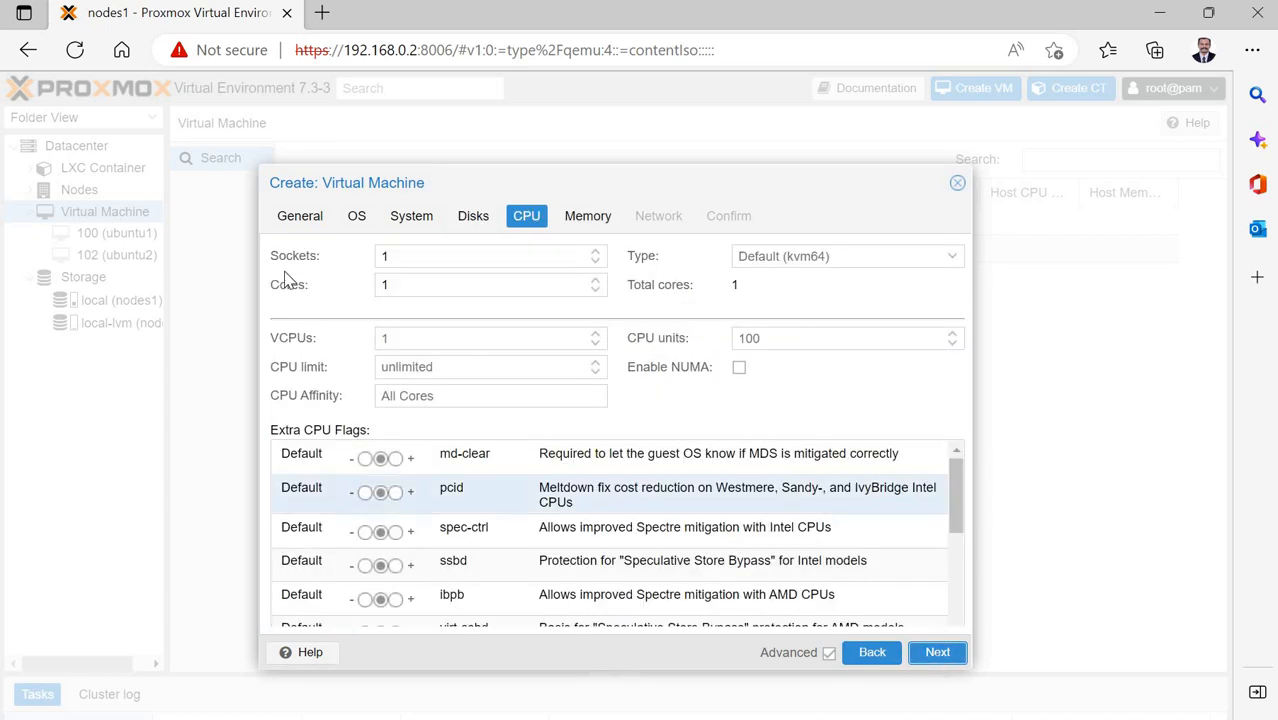
Set the CPU cores to 2 and finish creating the virtual machine with 2048 MiB memory and the default vmbr0 network.
{"action": "left_click", "coordinate": [597, 281]}
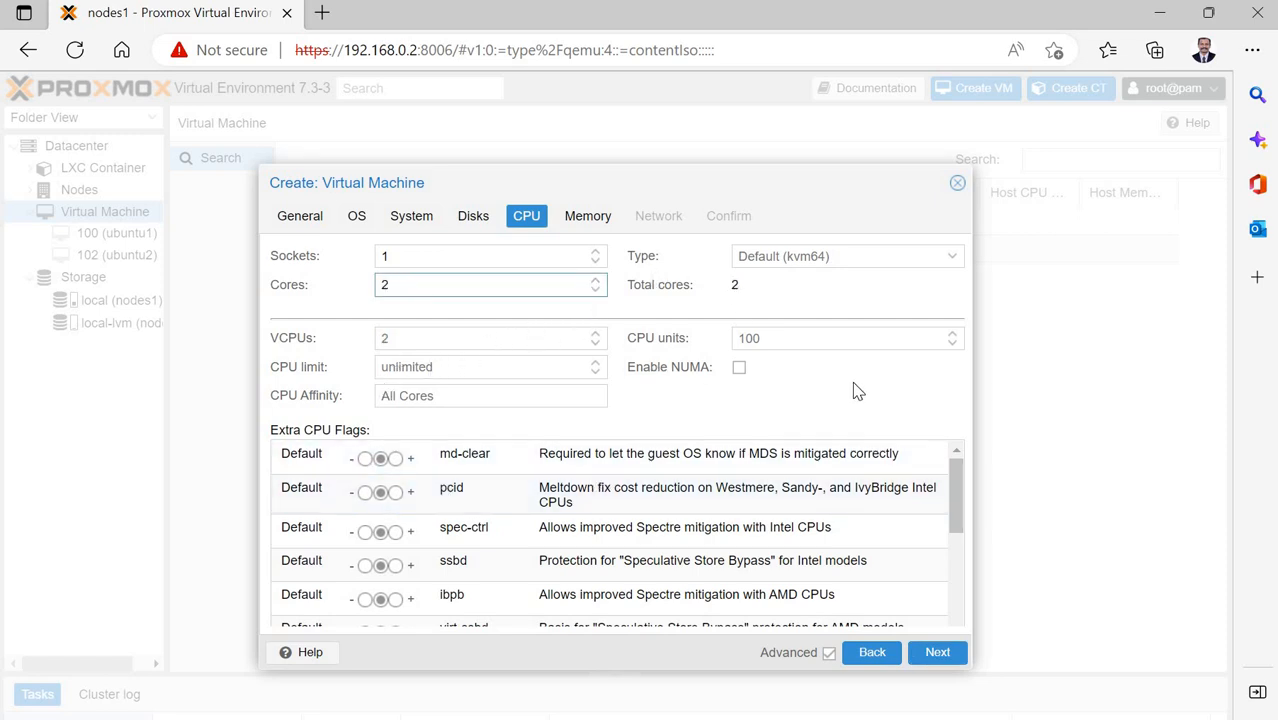
{"action": "left_click", "coordinate": [938, 654]}
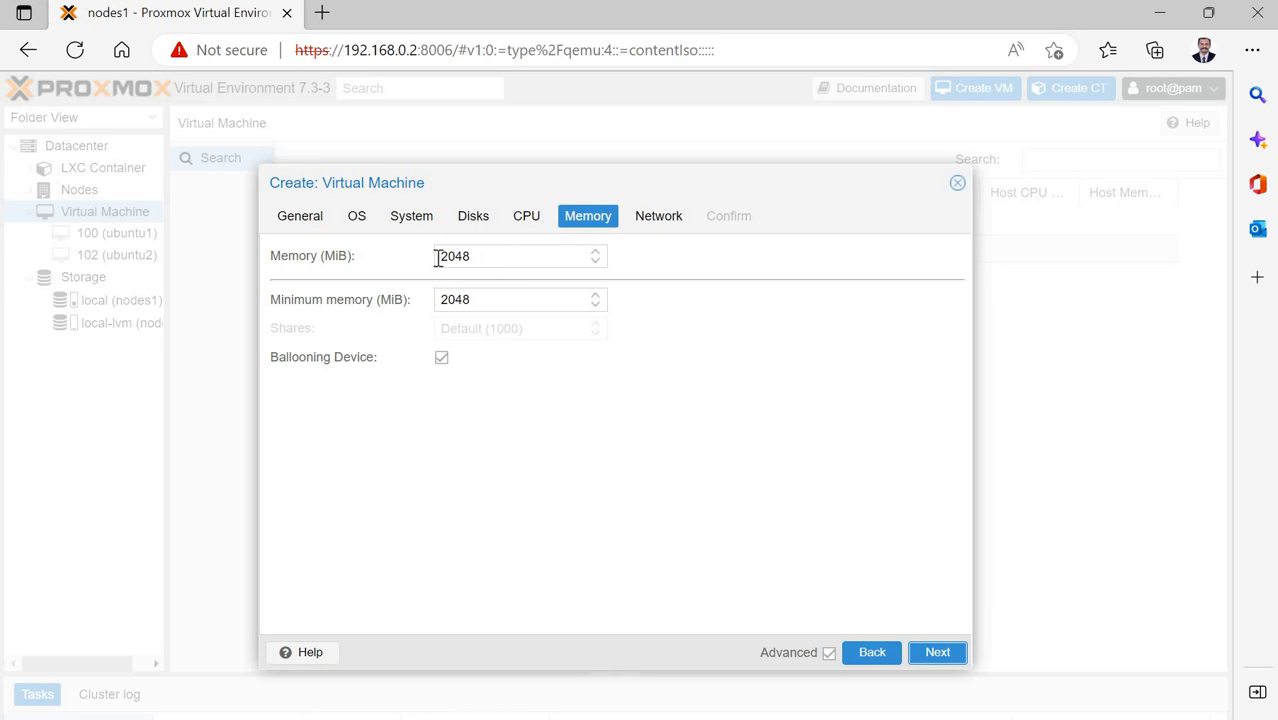
{"action": "left_click_drag", "start_coordinate": [438, 258], "coordinate": [503, 262]}
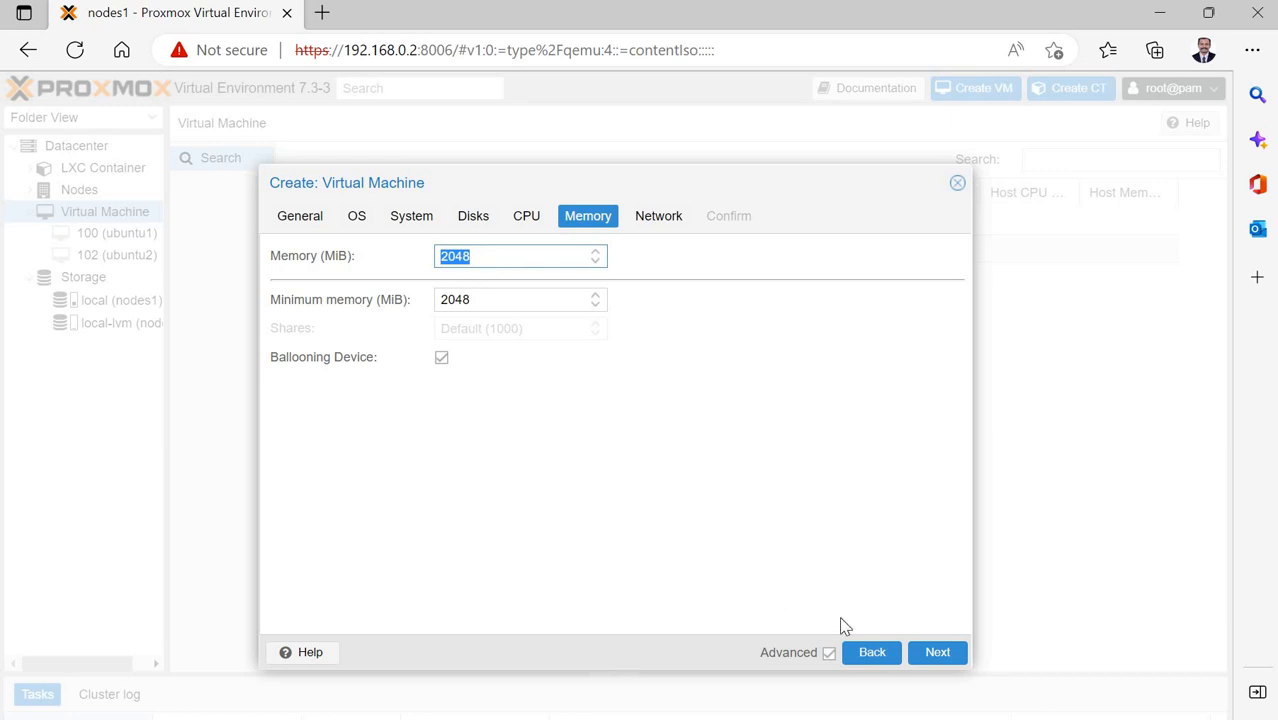
{"action": "left_click", "coordinate": [936, 658]}
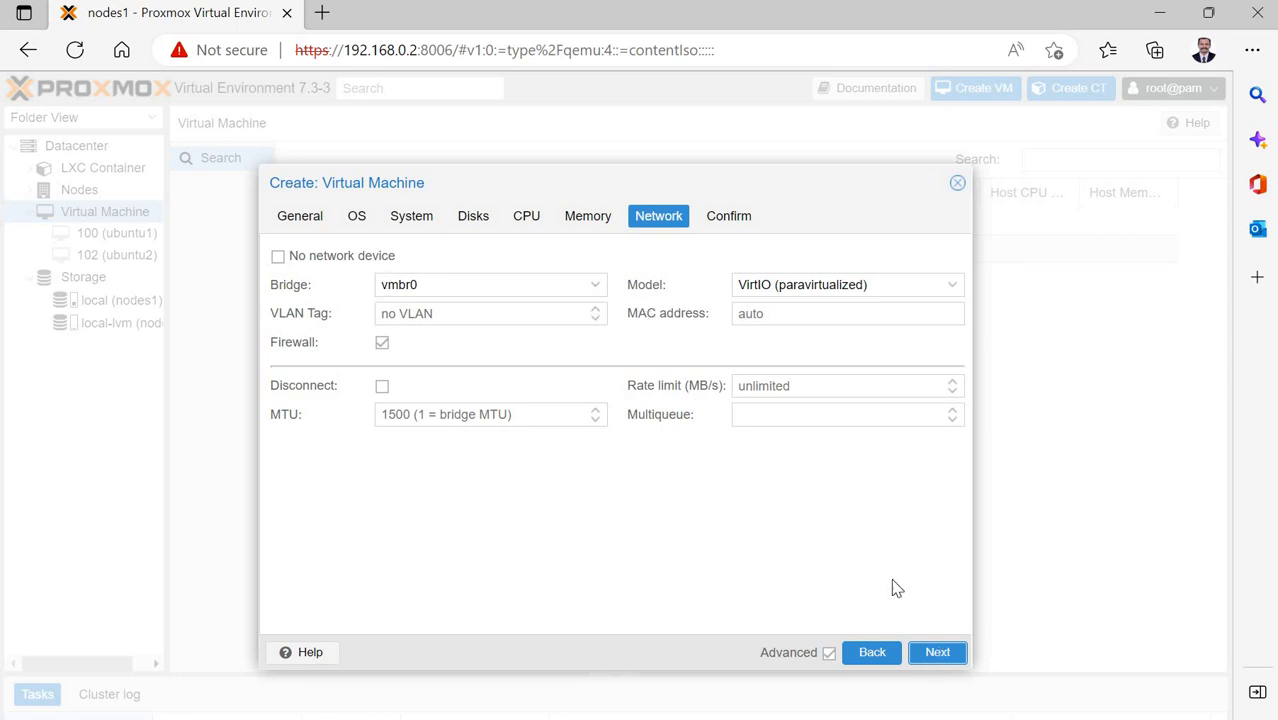
{"action": "left_click", "coordinate": [940, 657]}
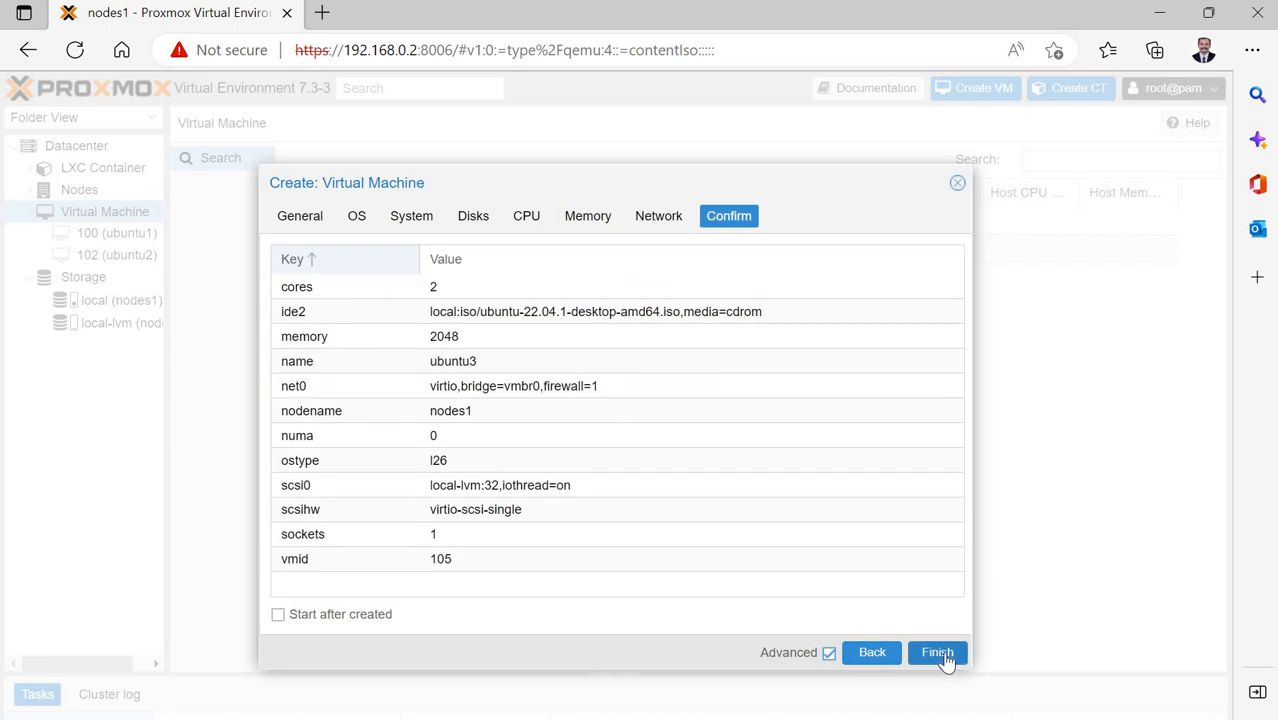
{"action": "left_click", "coordinate": [937, 653]}
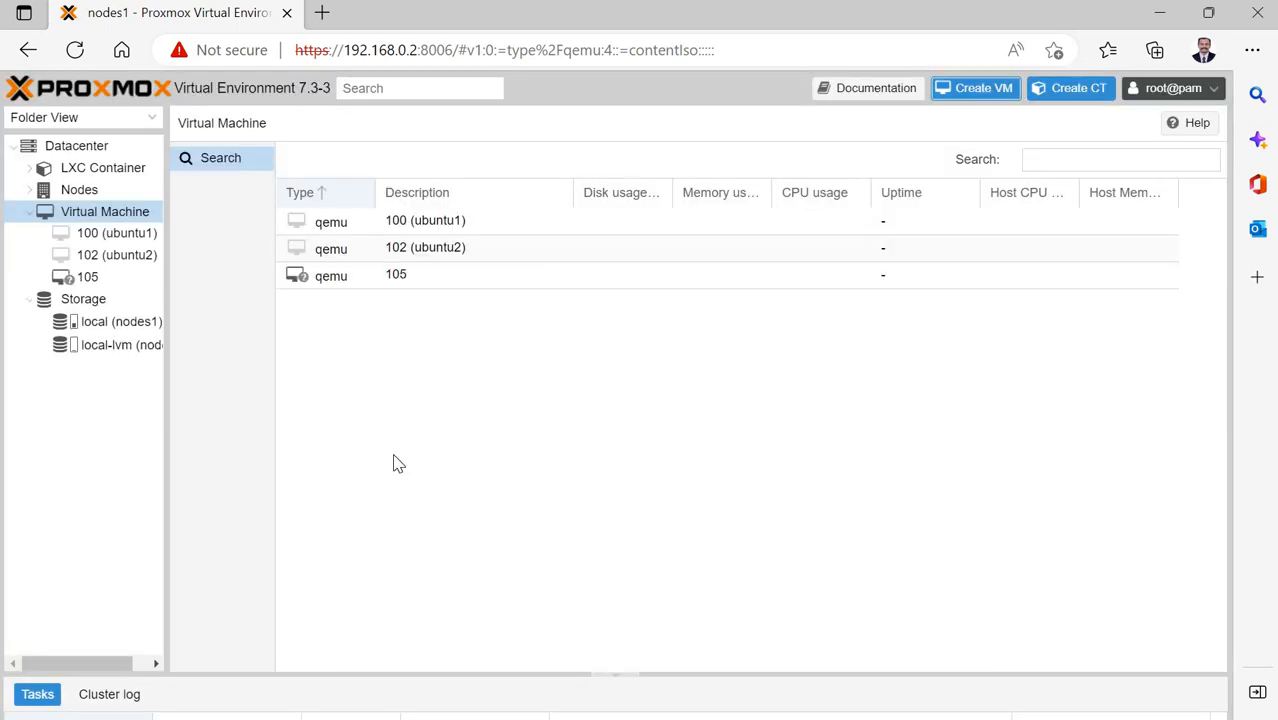
Start the newly created virtual machine 105 (ubuntu3).
{"action": "left_click", "coordinate": [108, 281]}
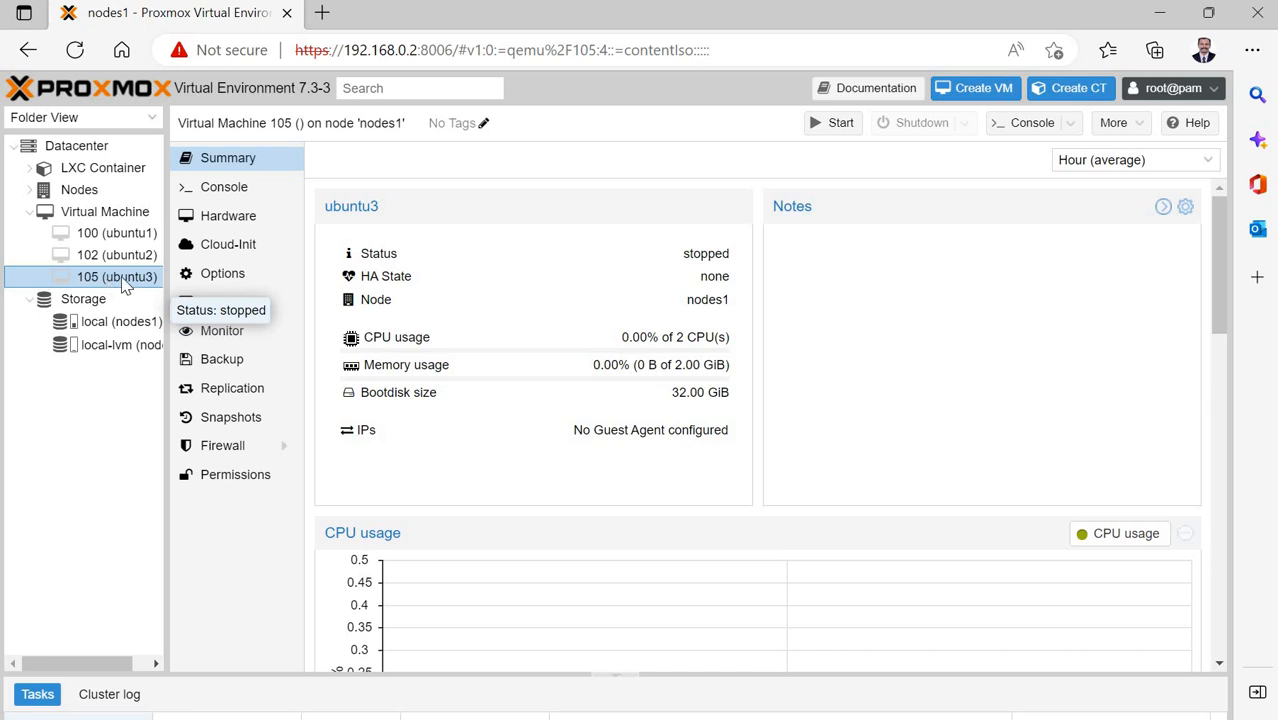
{"action": "right_click", "coordinate": [125, 285]}
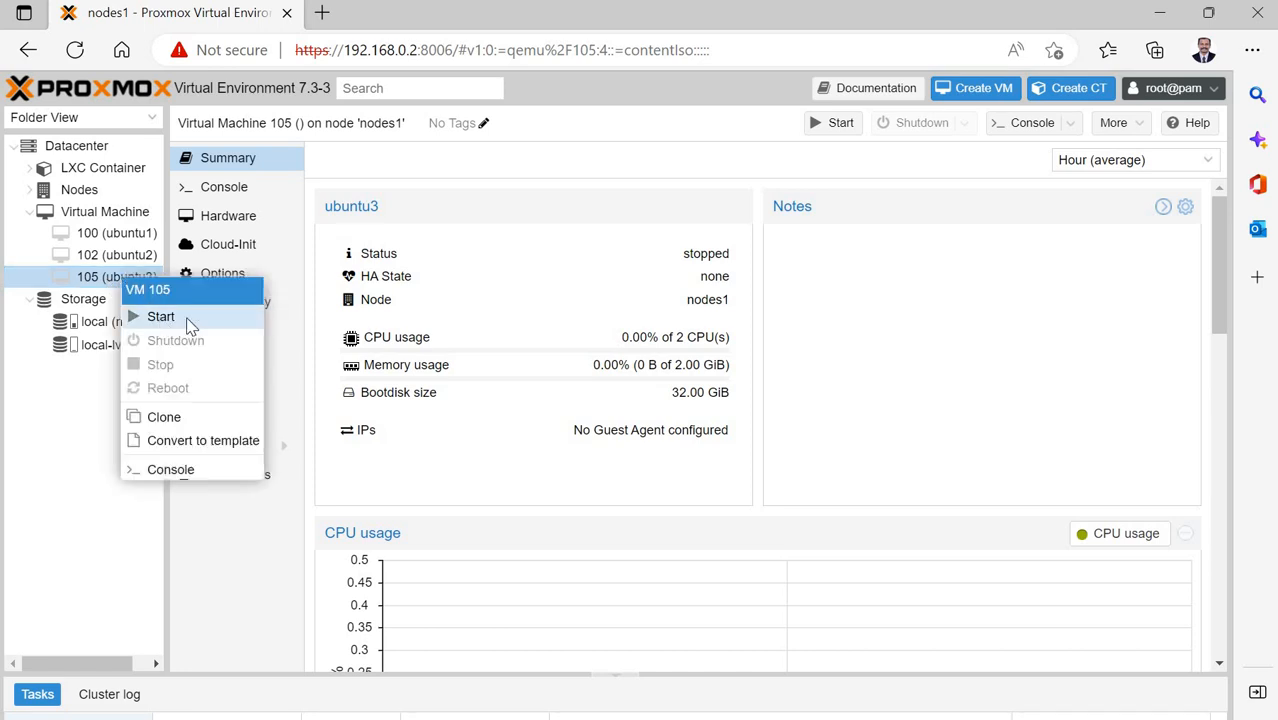
{"action": "left_click", "coordinate": [364, 339]}
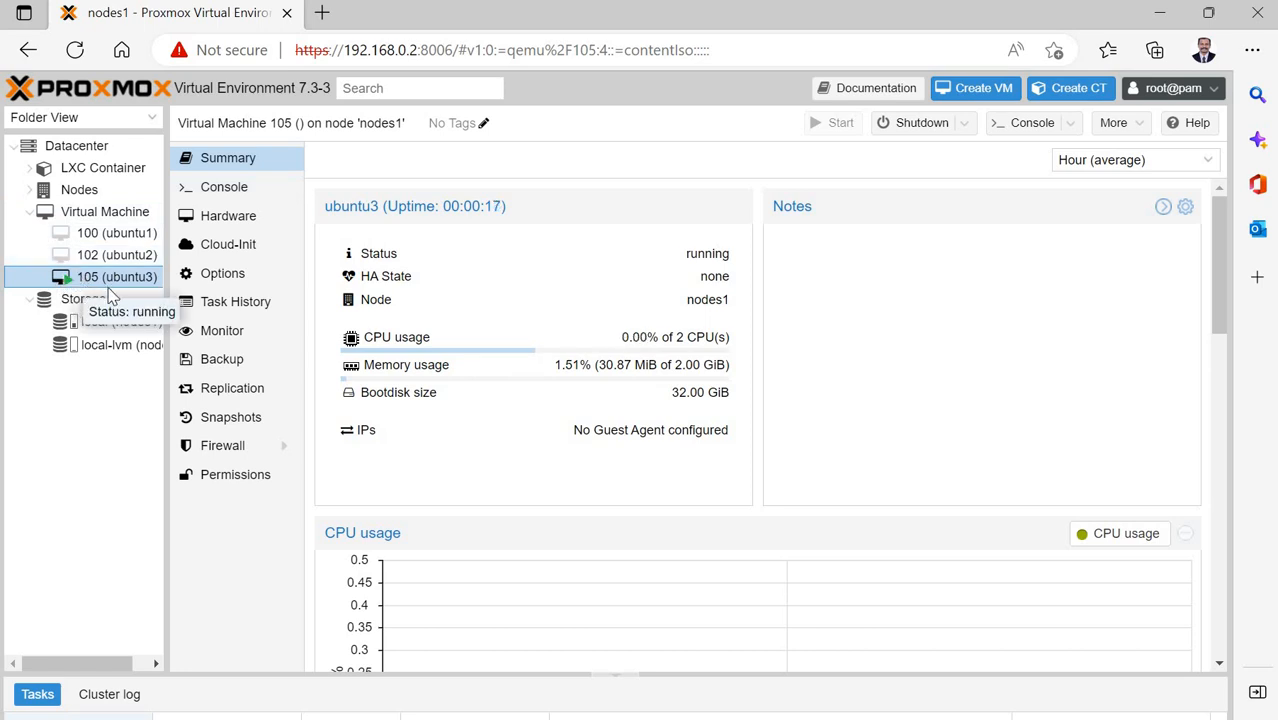
Open the console of virtual machine 105 and begin installing Ubuntu in English, with English (US) keyboard, normal installation and updates downloaded during installation.
{"action": "left_click", "coordinate": [233, 189]}
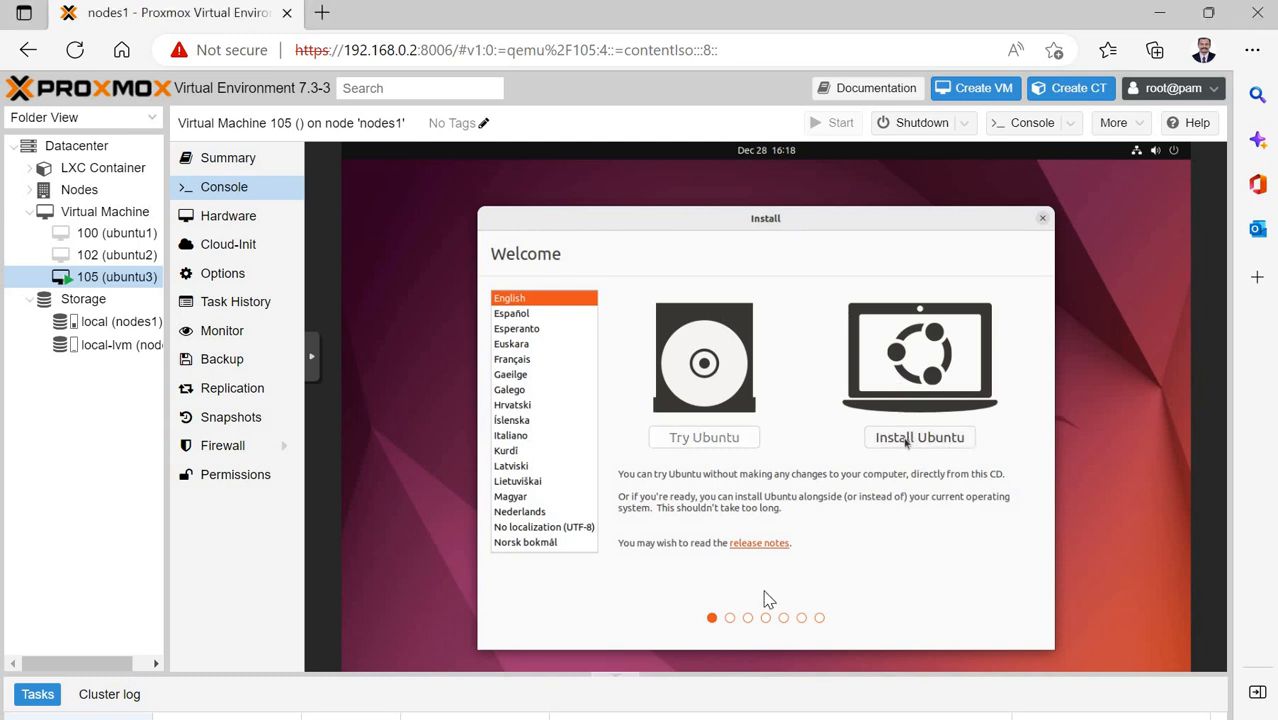
{"action": "left_click", "coordinate": [912, 440]}
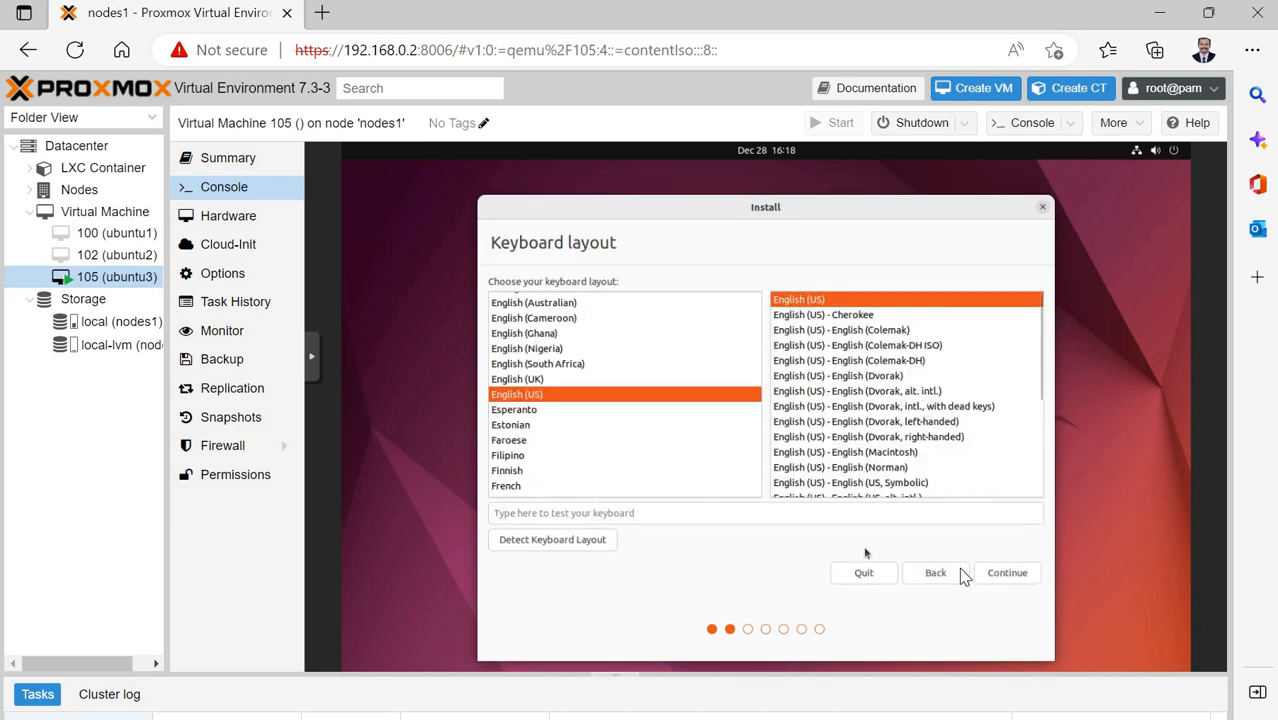
{"action": "left_click", "coordinate": [1008, 575]}
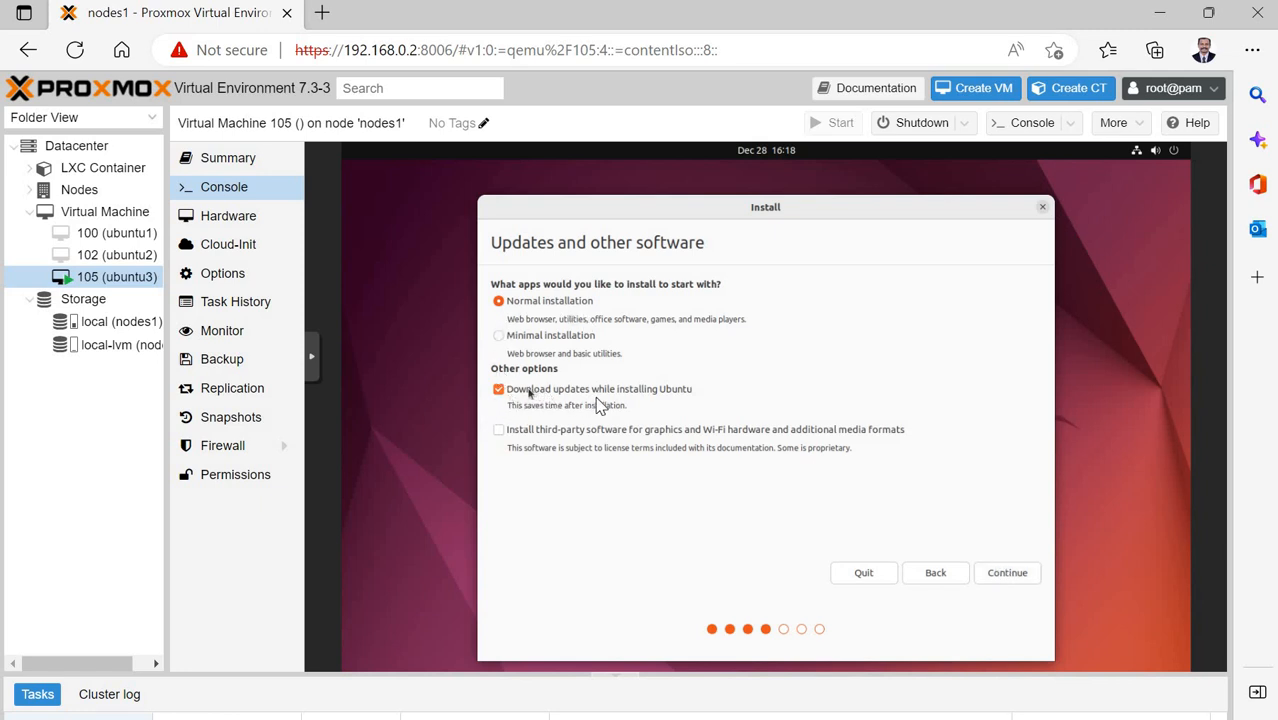
{"action": "left_click", "coordinate": [1005, 582]}
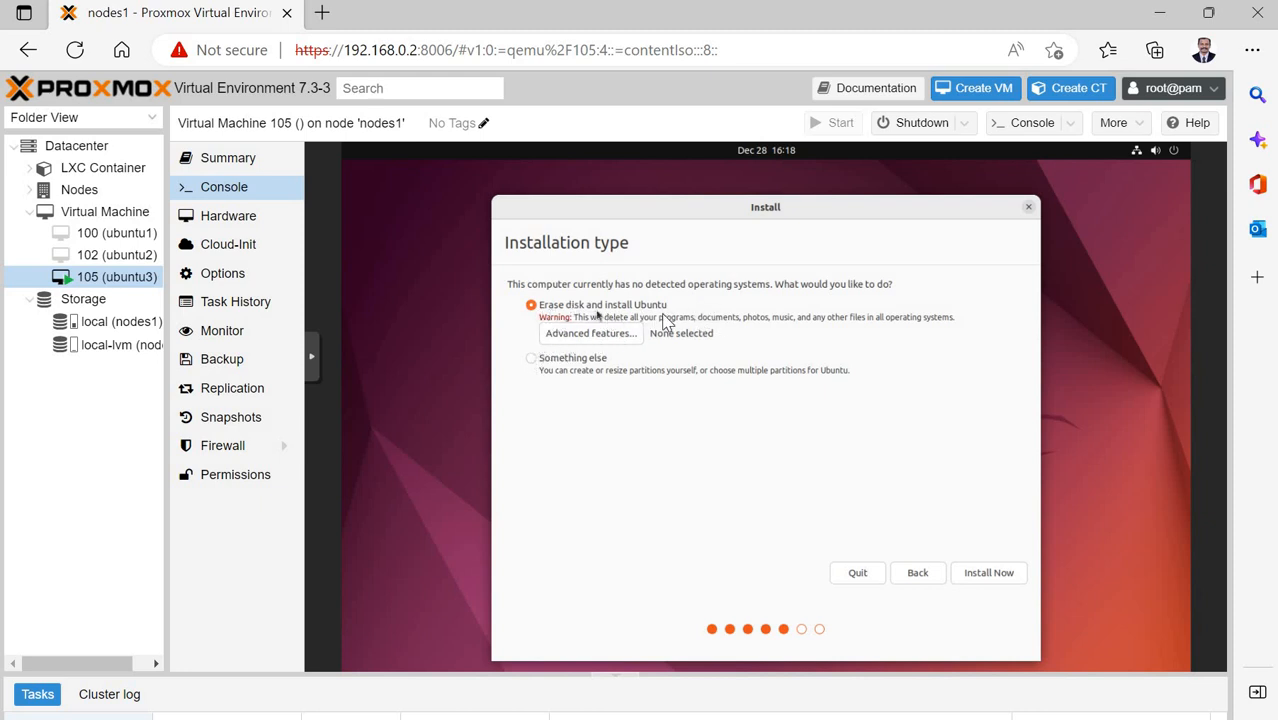
Choose to erase the disk and install Ubuntu, write the partition changes to disk, and accept Kolkata as the location.
{"action": "left_click", "coordinate": [1000, 577]}
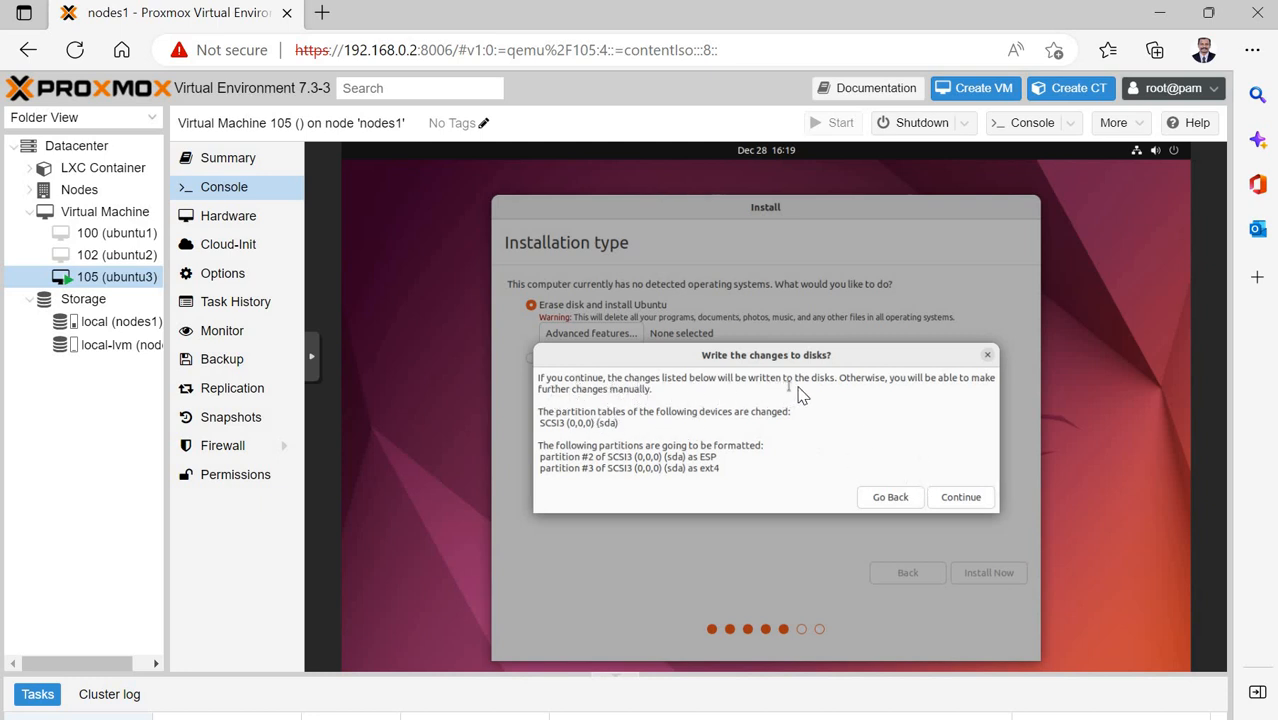
{"action": "left_click", "coordinate": [960, 498]}
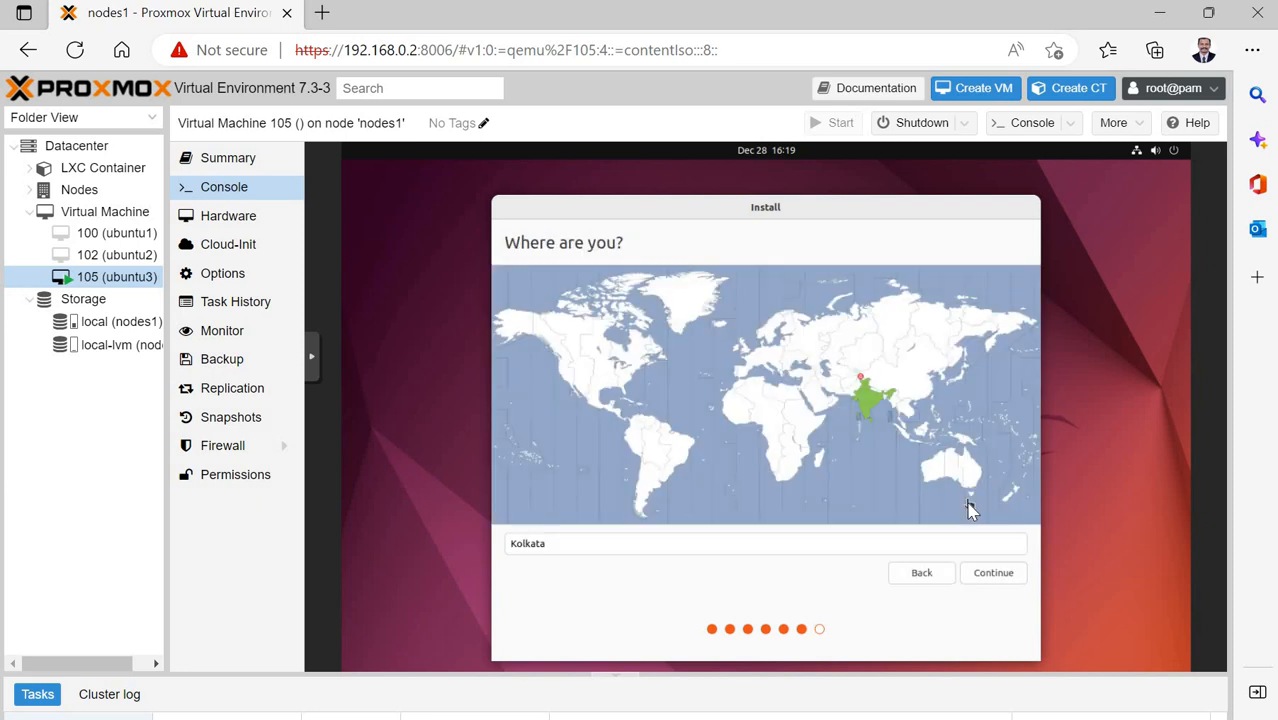
{"action": "left_click", "coordinate": [1000, 573]}
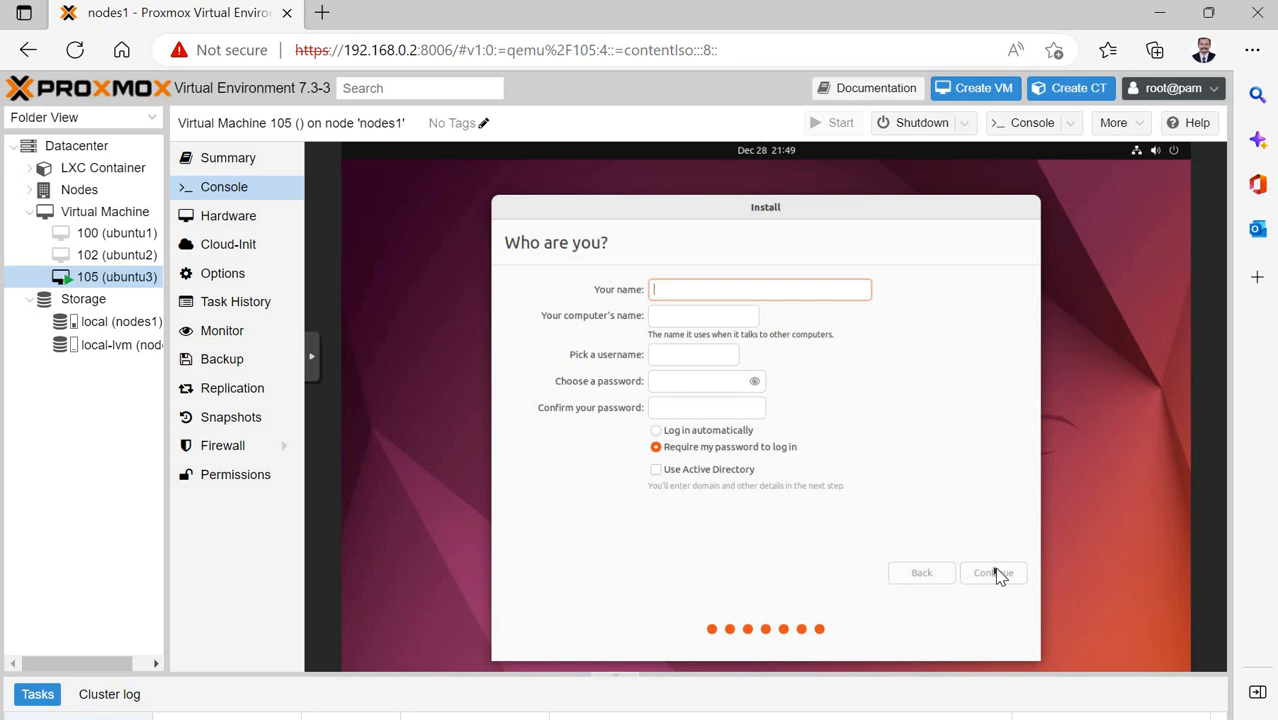
Set up the user account by entering the user's name and the account password with its confirmation, keeping password login required, and continue the installation.
{"action": "type", "text": "v"}
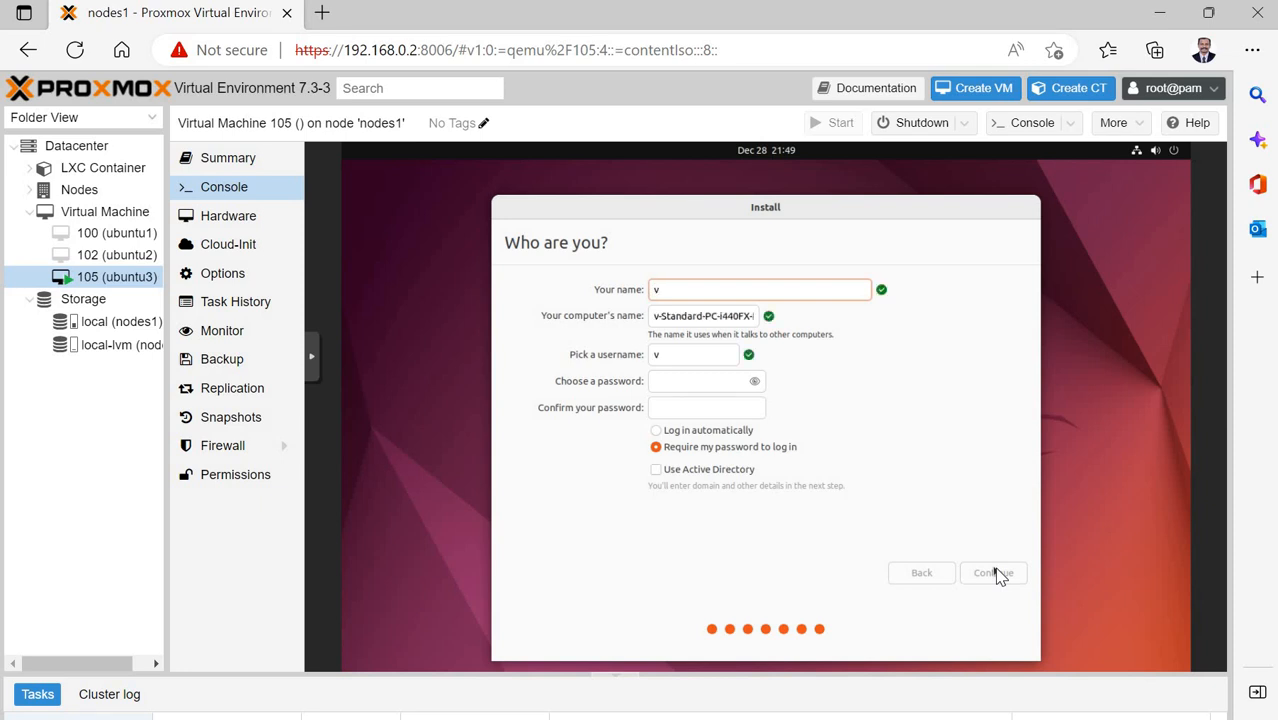
{"action": "type", "text": "imal"}
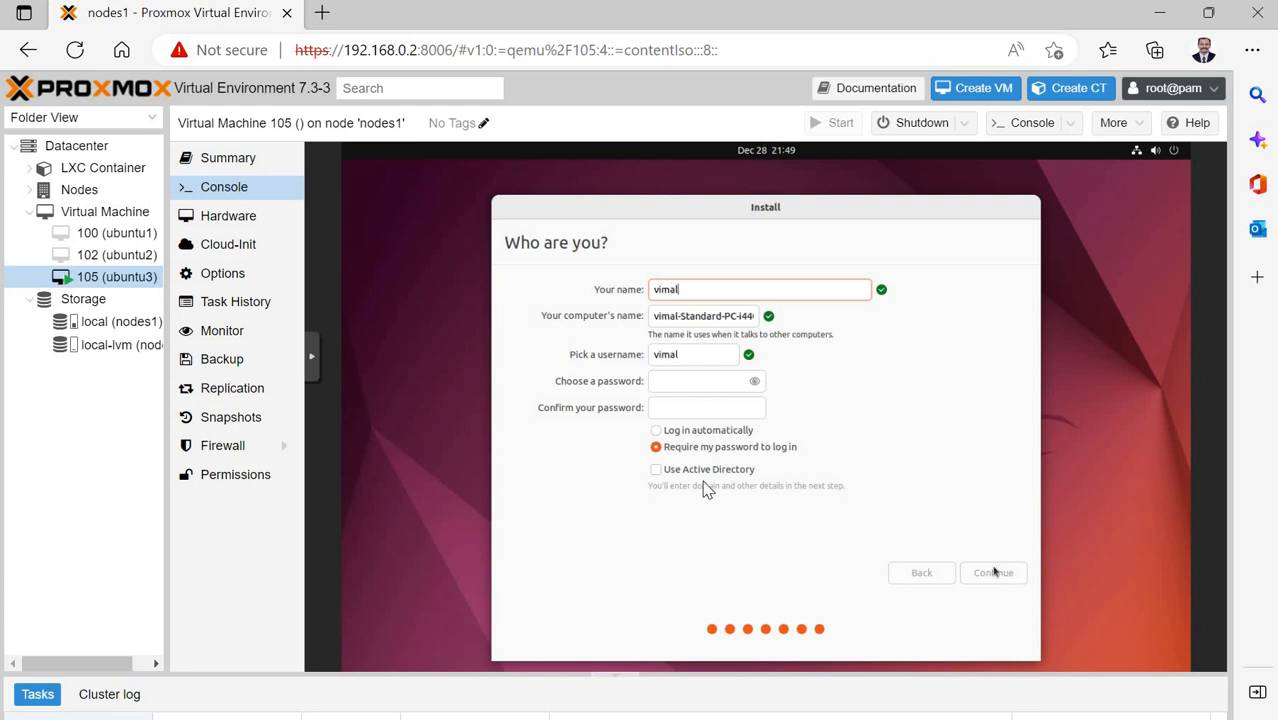
{"action": "left_click", "coordinate": [688, 388]}
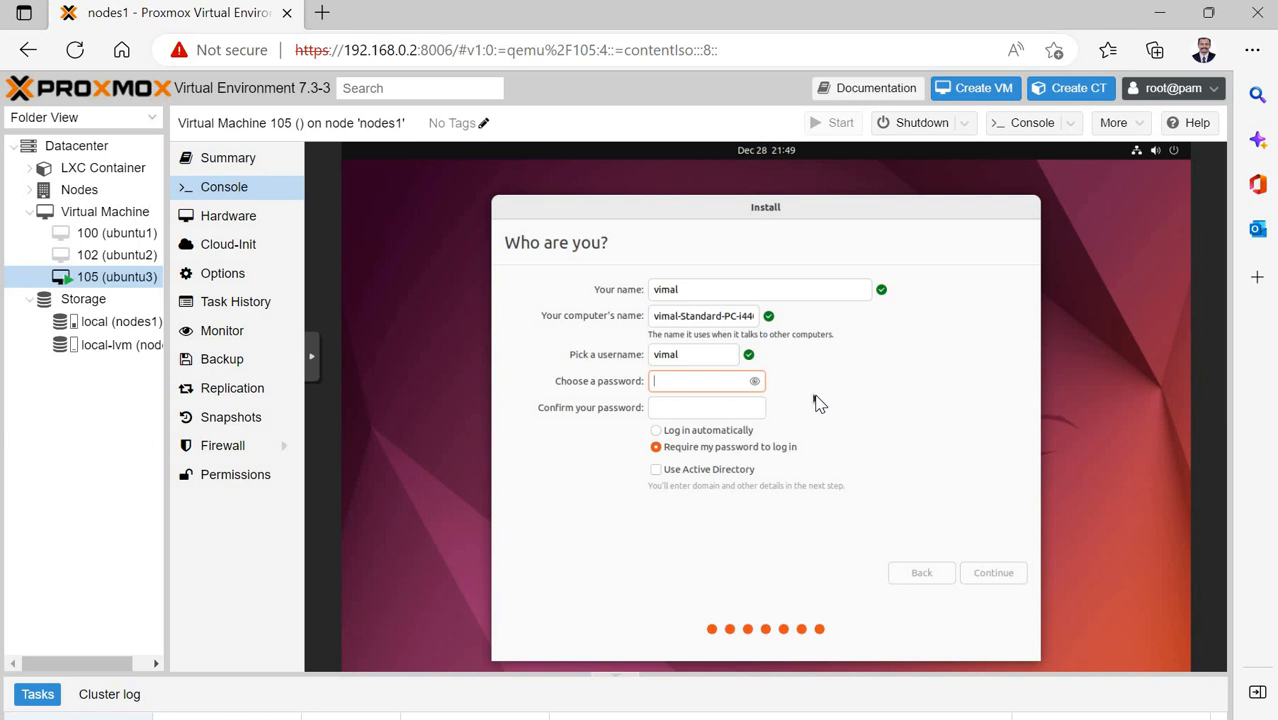
{"action": "type", "text": "••••••"}
{"action": "left_click", "coordinate": [700, 414]}
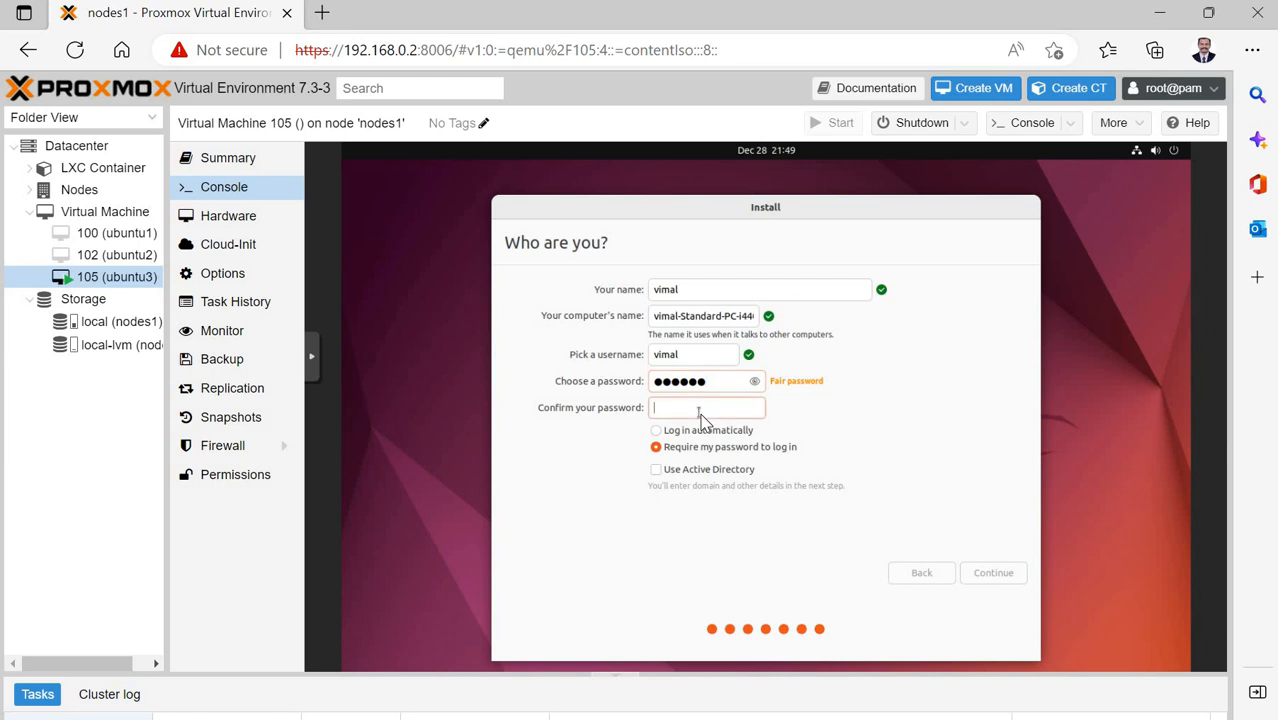
{"action": "type", "text": "••••••"}
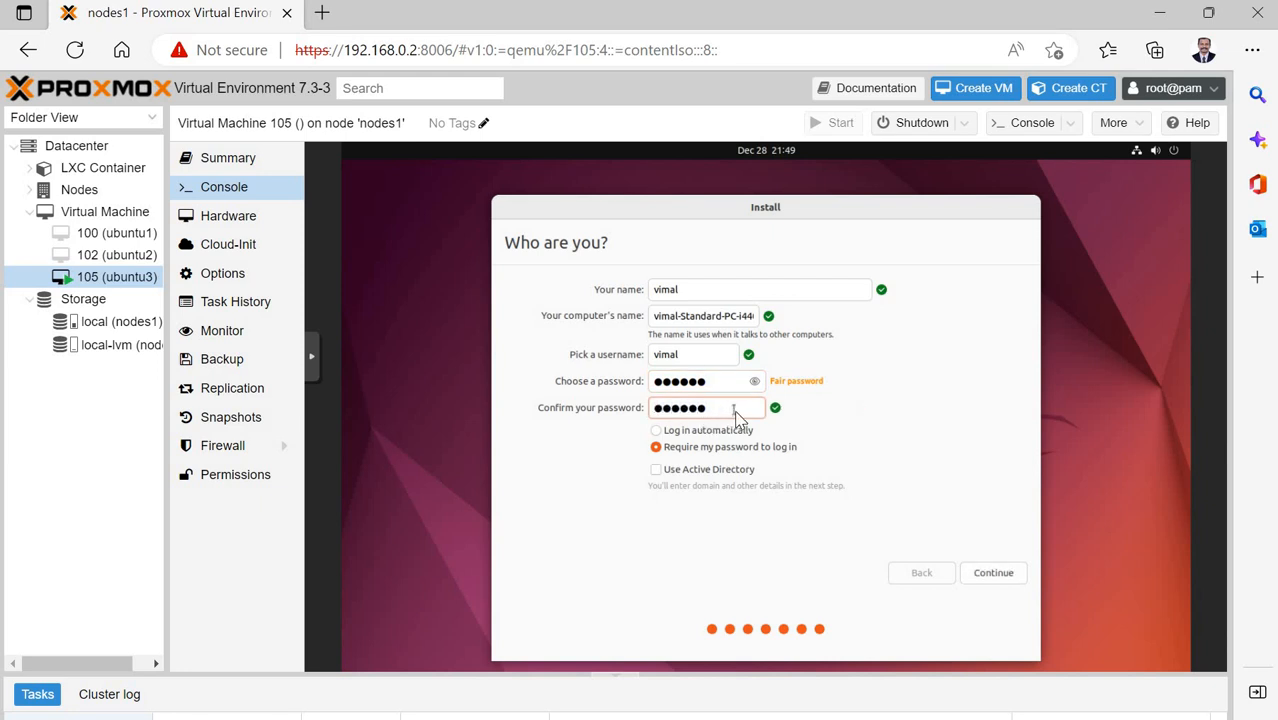
{"action": "left_click", "coordinate": [1000, 579]}
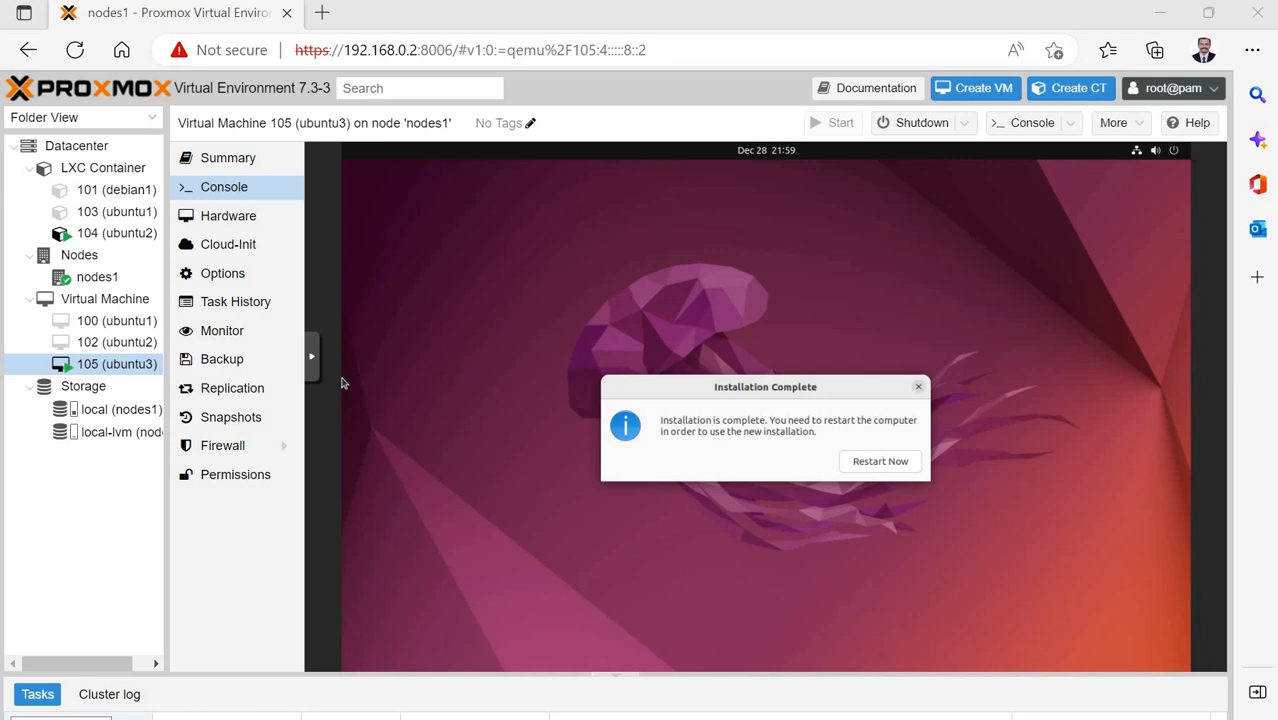
Restart the virtual machine from the installer once the Ubuntu installation is complete.
{"action": "left_click", "coordinate": [897, 466]}
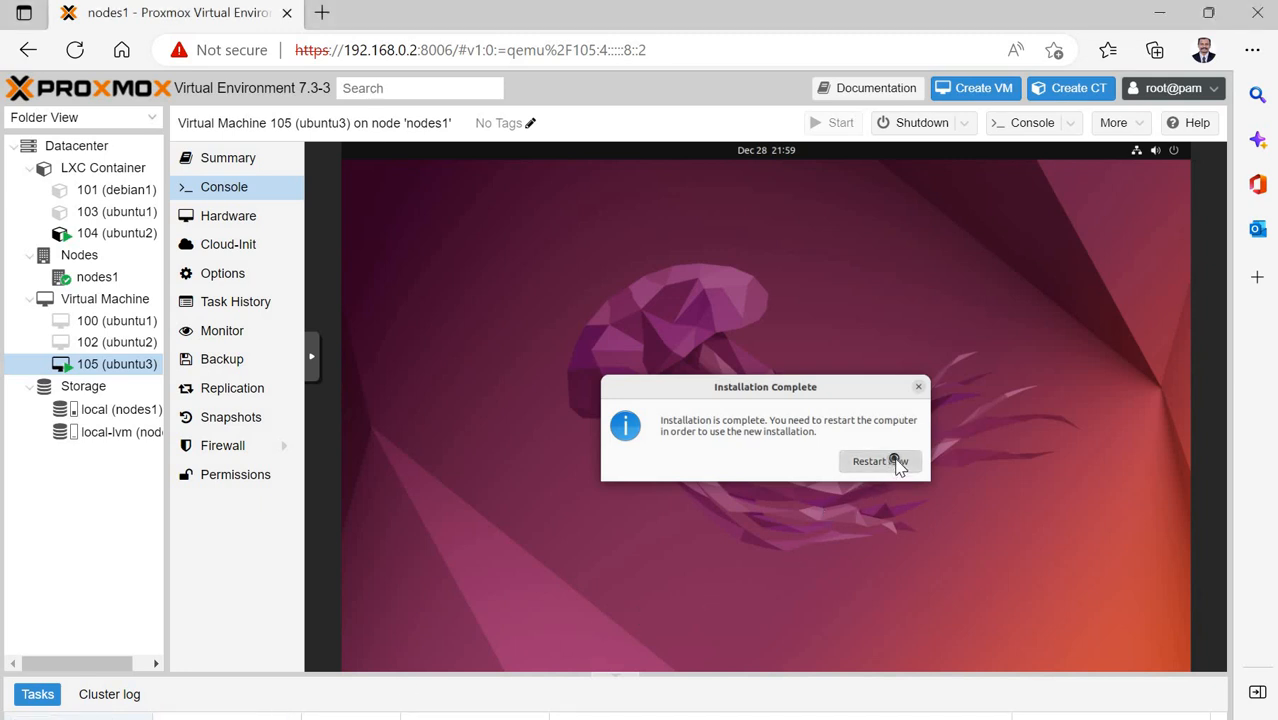